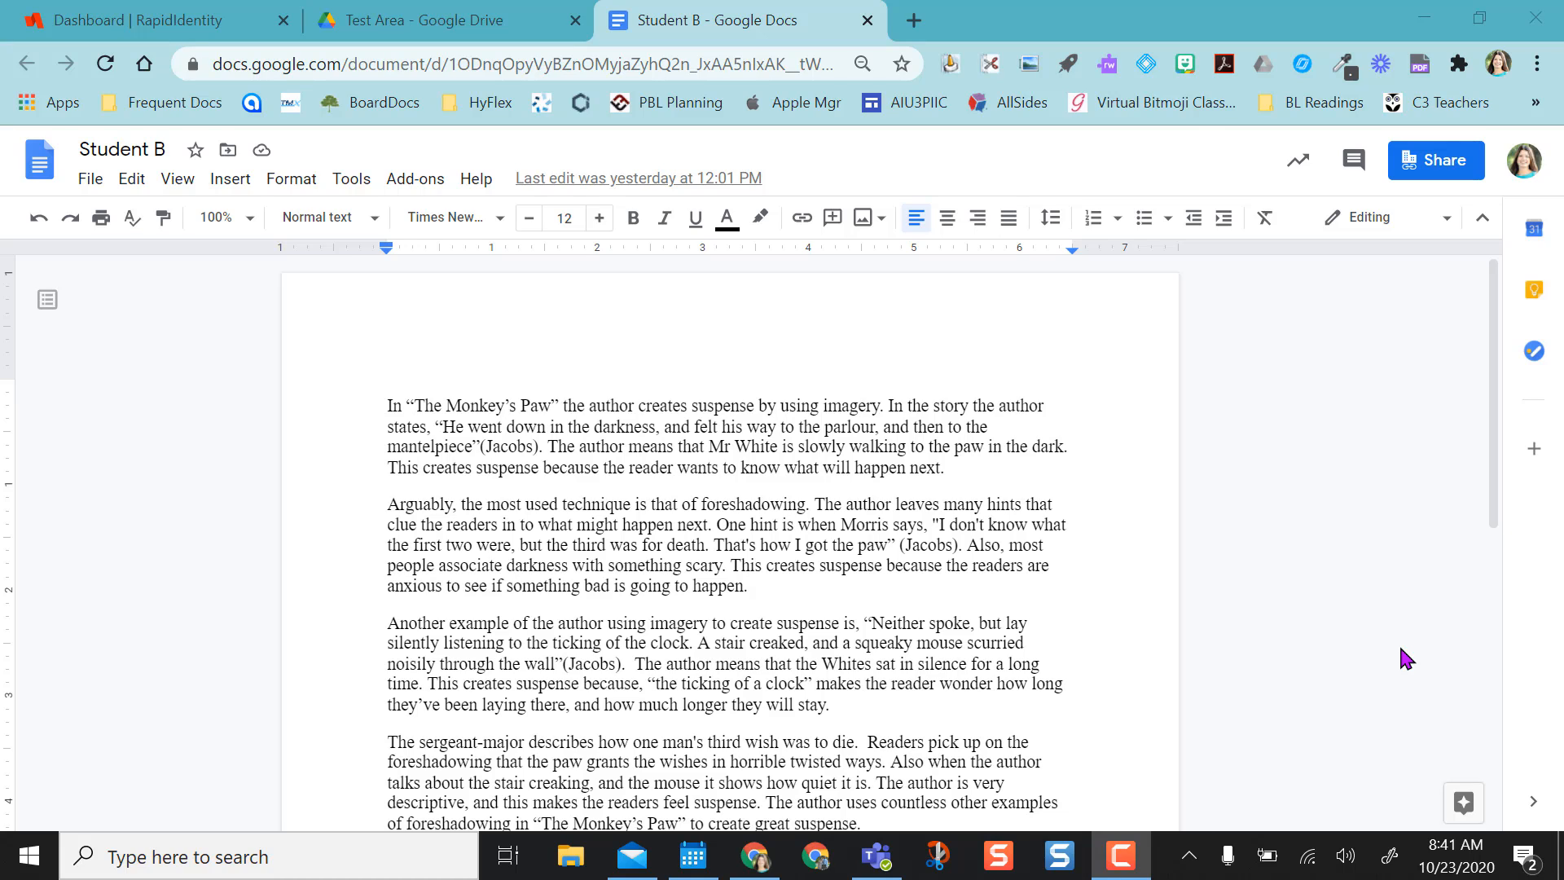
Open the document's version history, expand the current version's detailed revisions, and display the later of the two October 22, 11:57 AM versions.
click(91, 180)
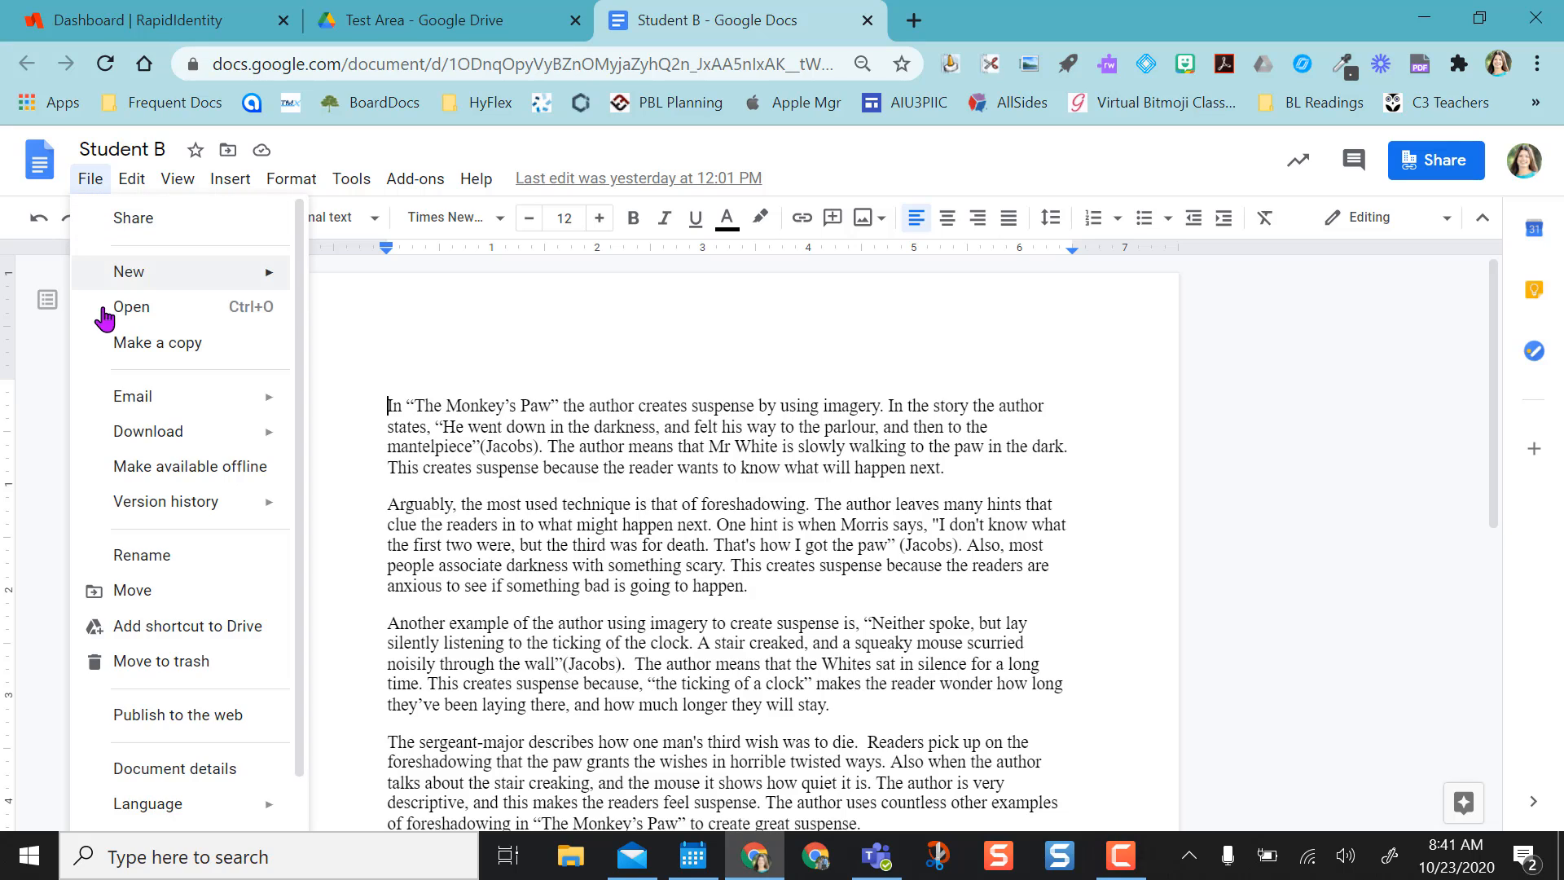
mouse_move(136, 508)
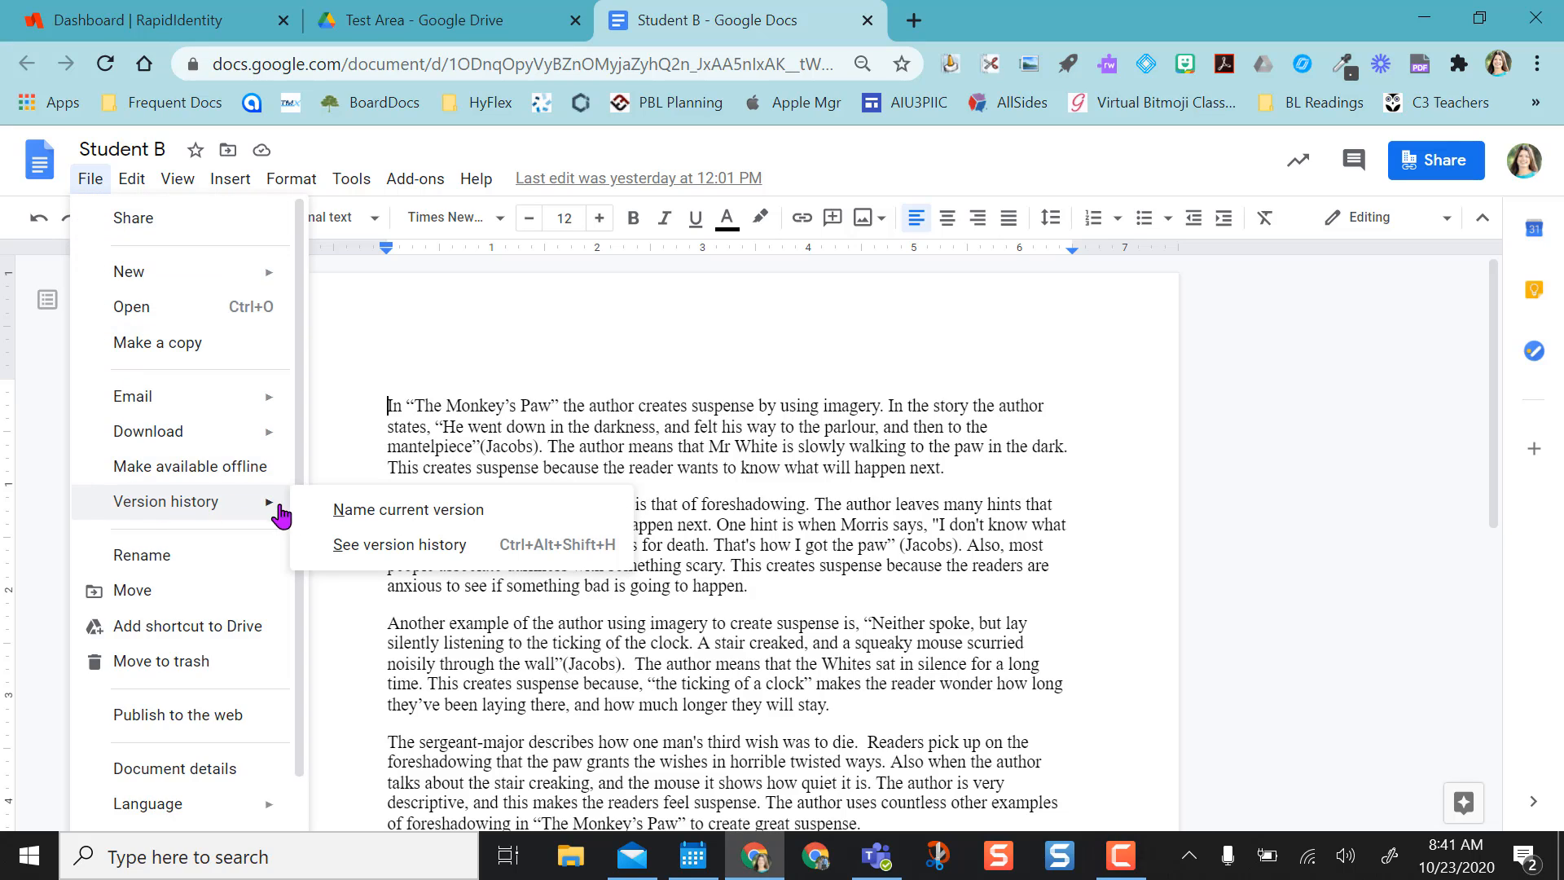
click(350, 551)
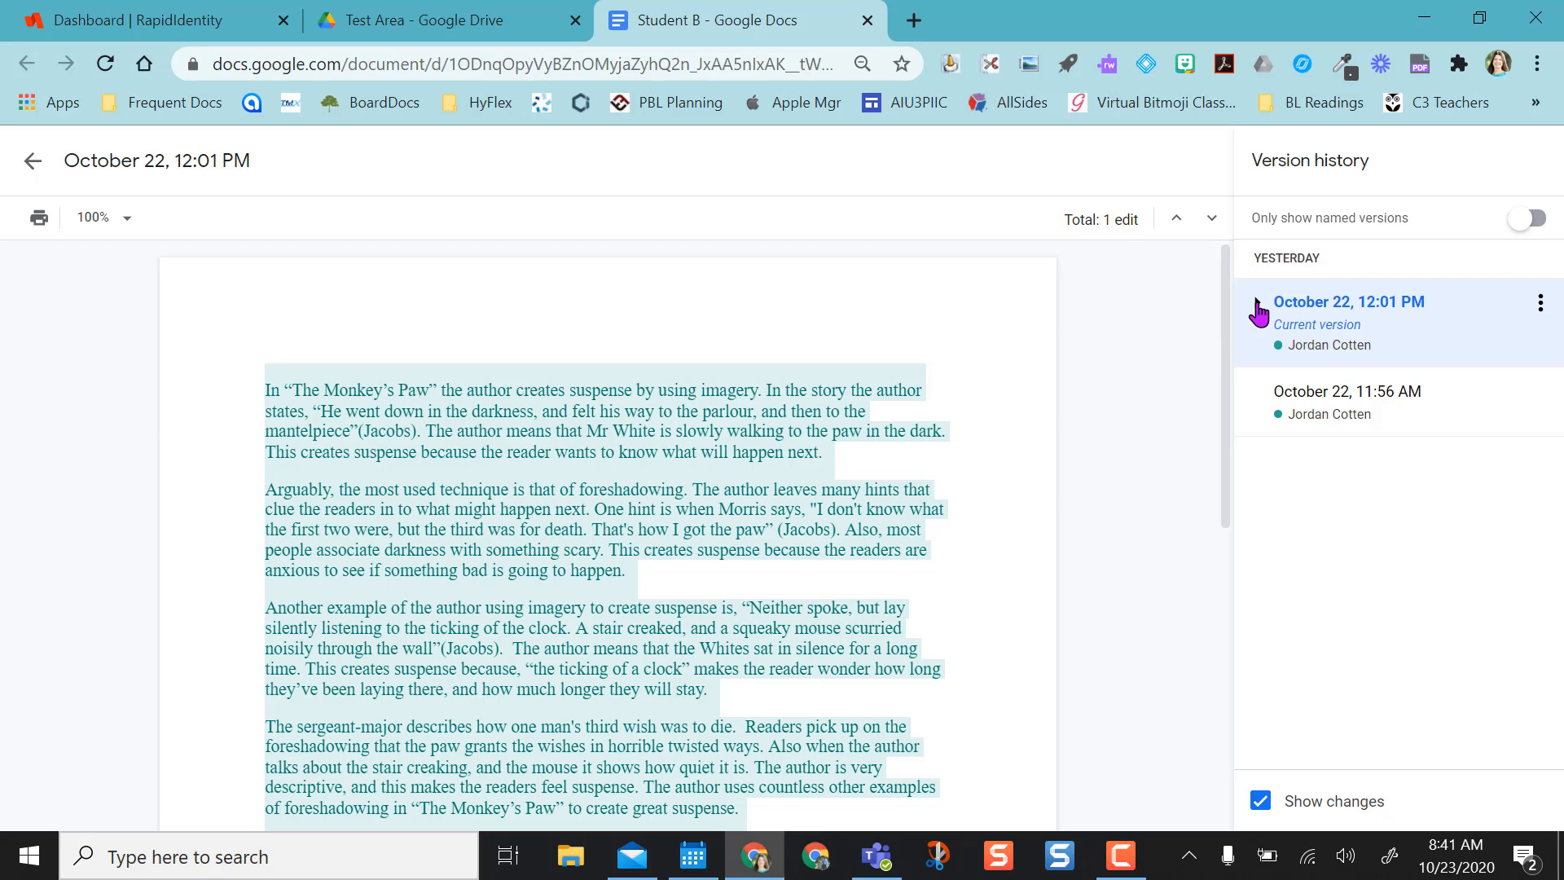
click(1259, 312)
scroll(1304, 603, down, 1)
click(1352, 590)
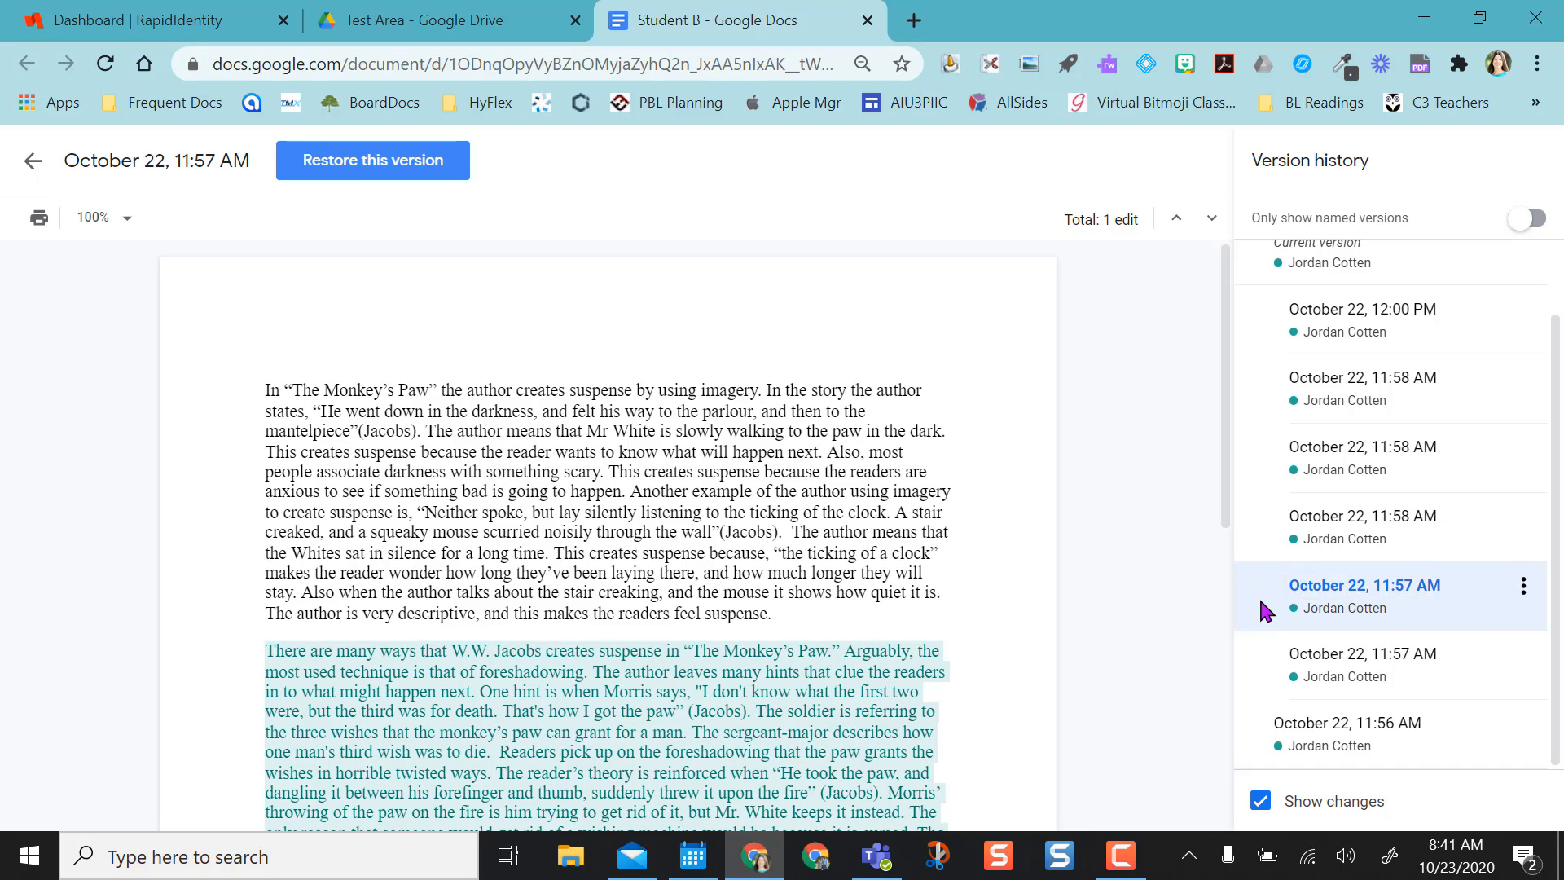
Name the displayed October 22, 11:57 AM version "Draft 1".
click(1329, 589)
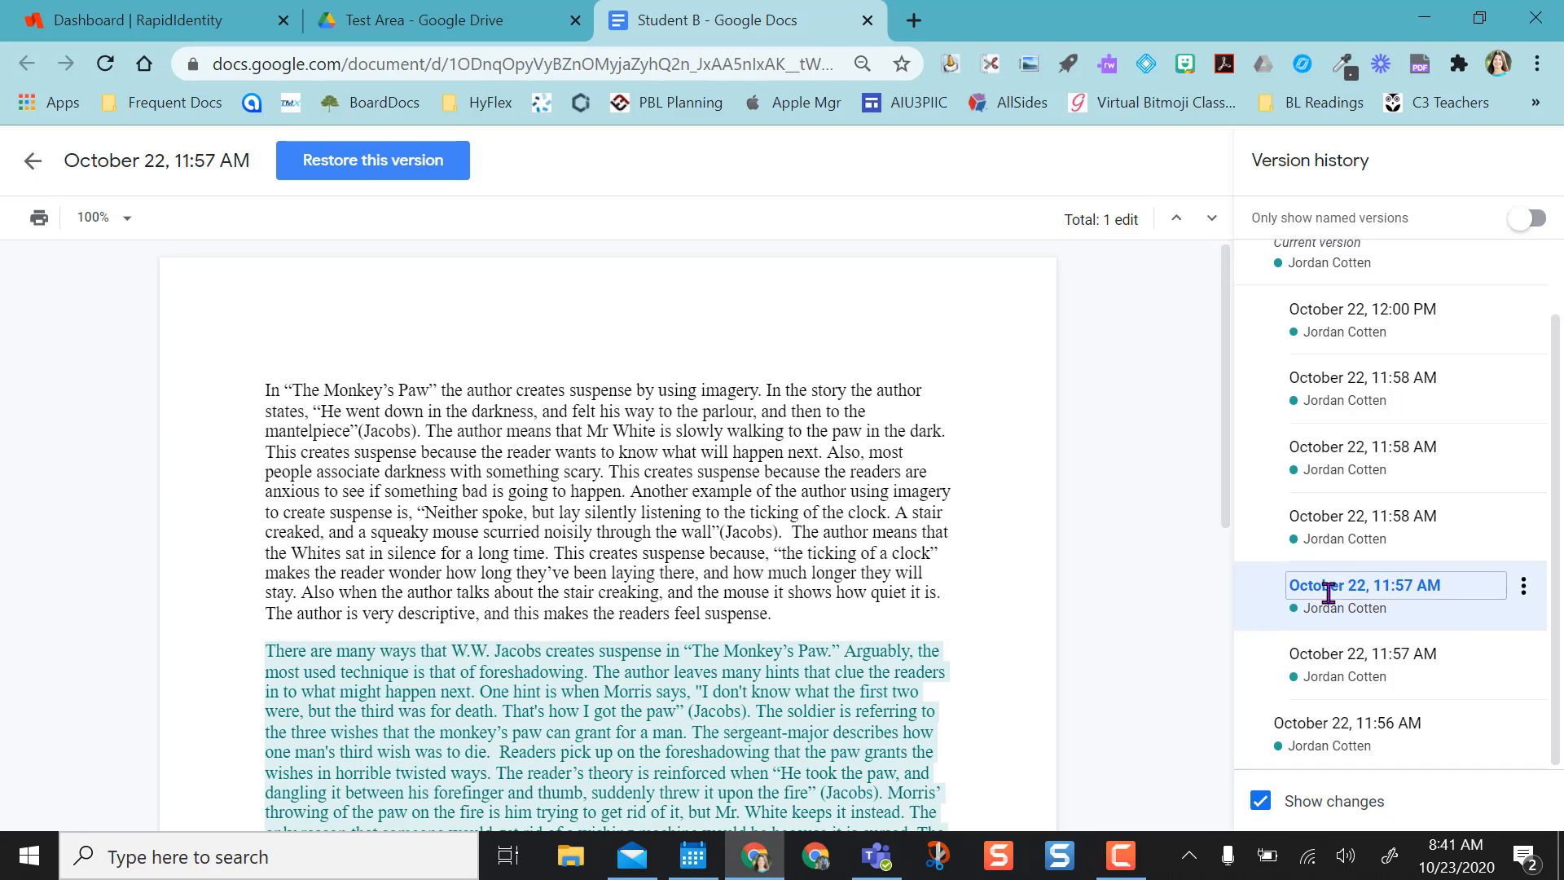
click(1523, 586)
click(1483, 627)
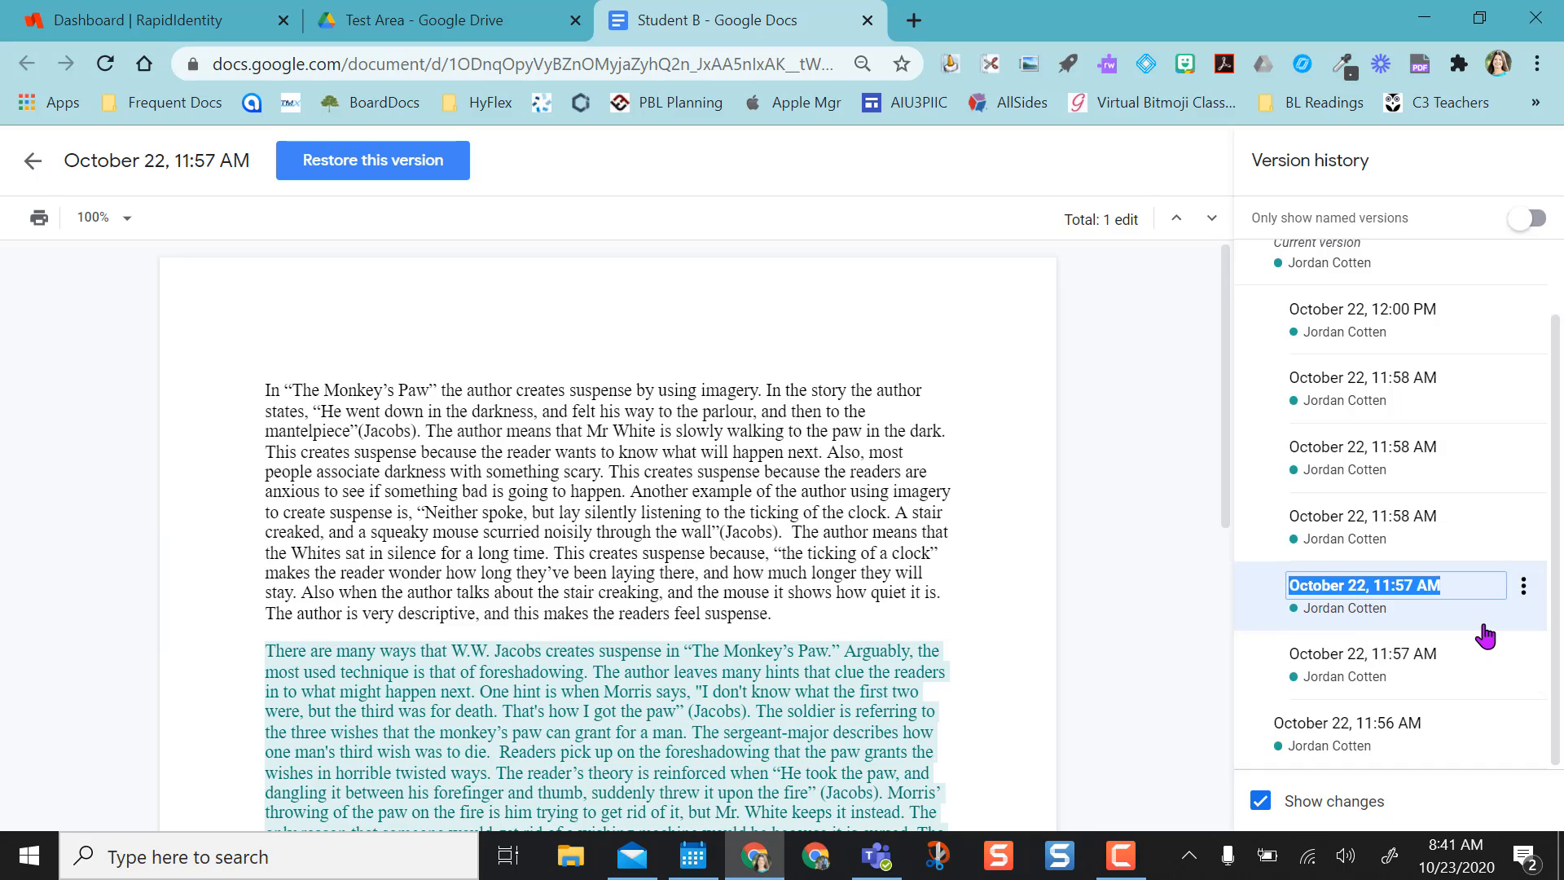
text(Draft 1)
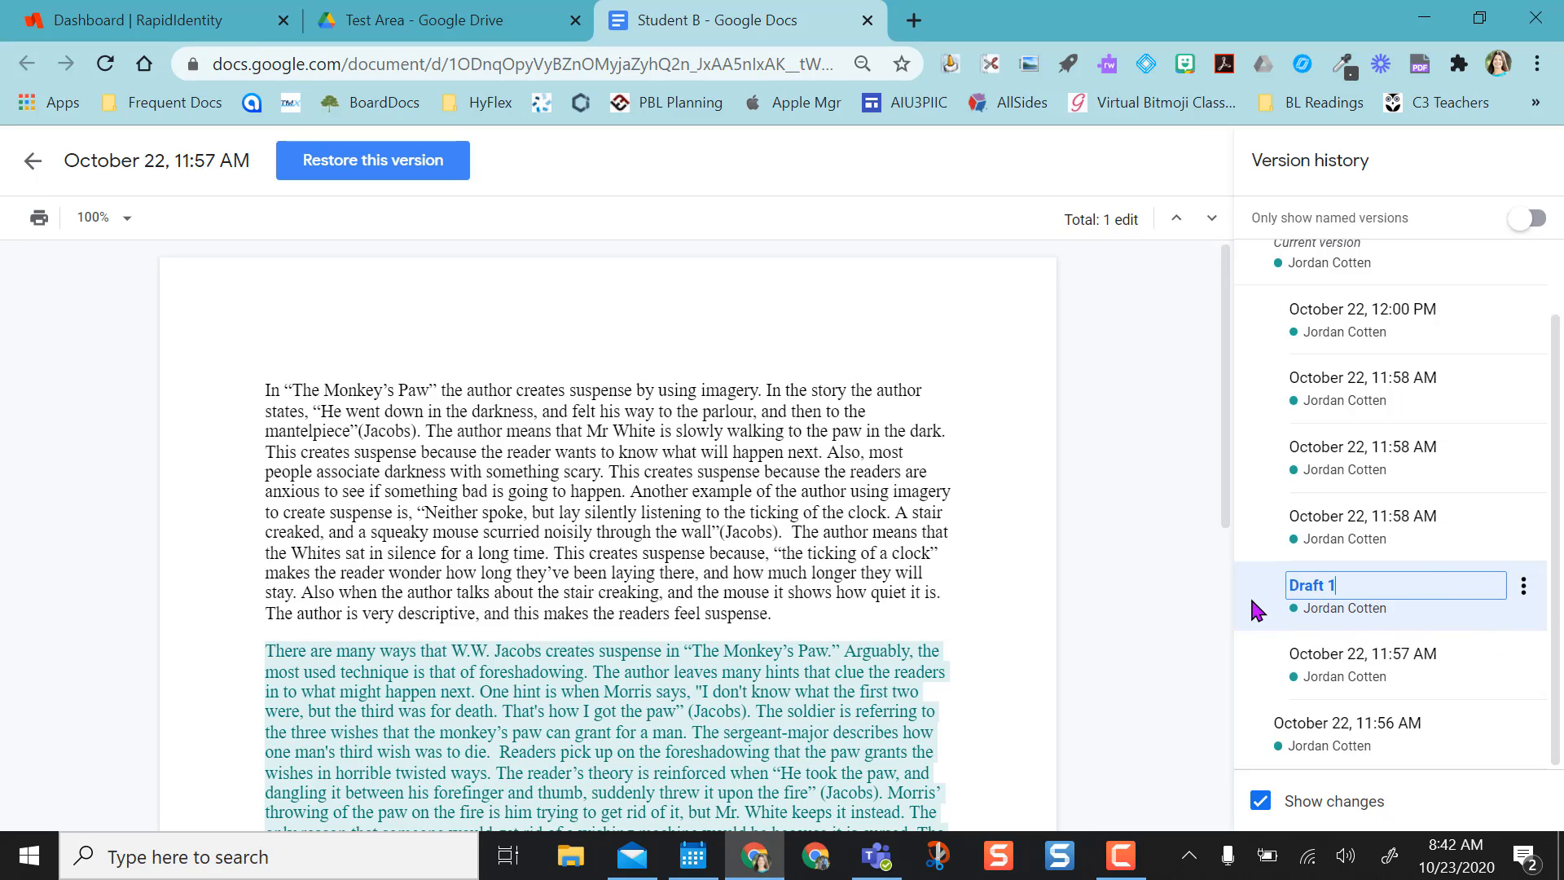
key(Return)
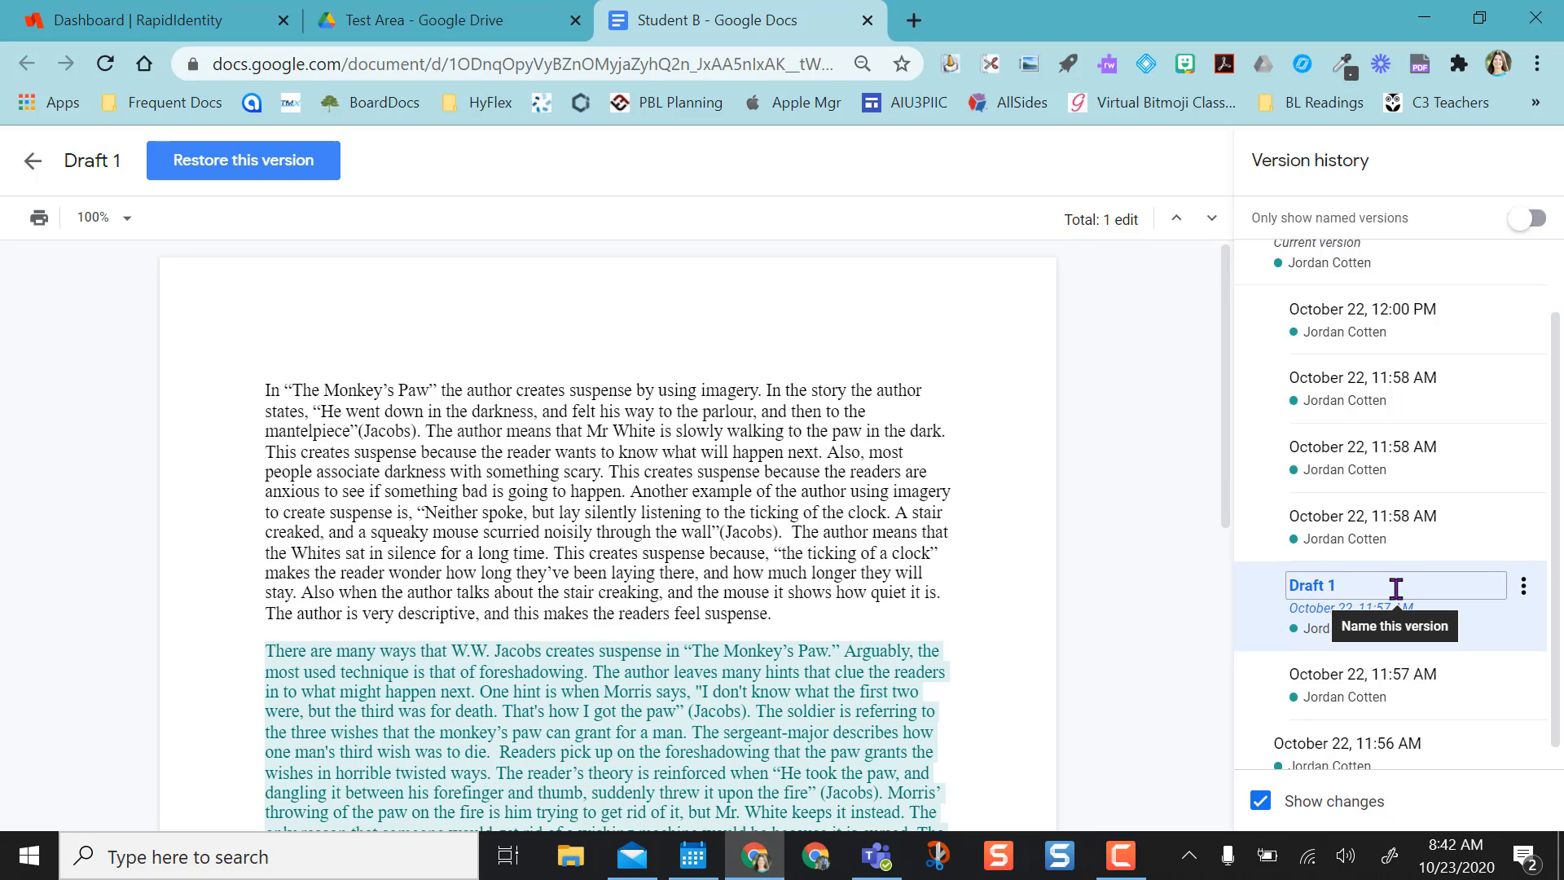
Make a copy of the Draft 1 version as a separate document named "Draft of Student B".
click(1523, 587)
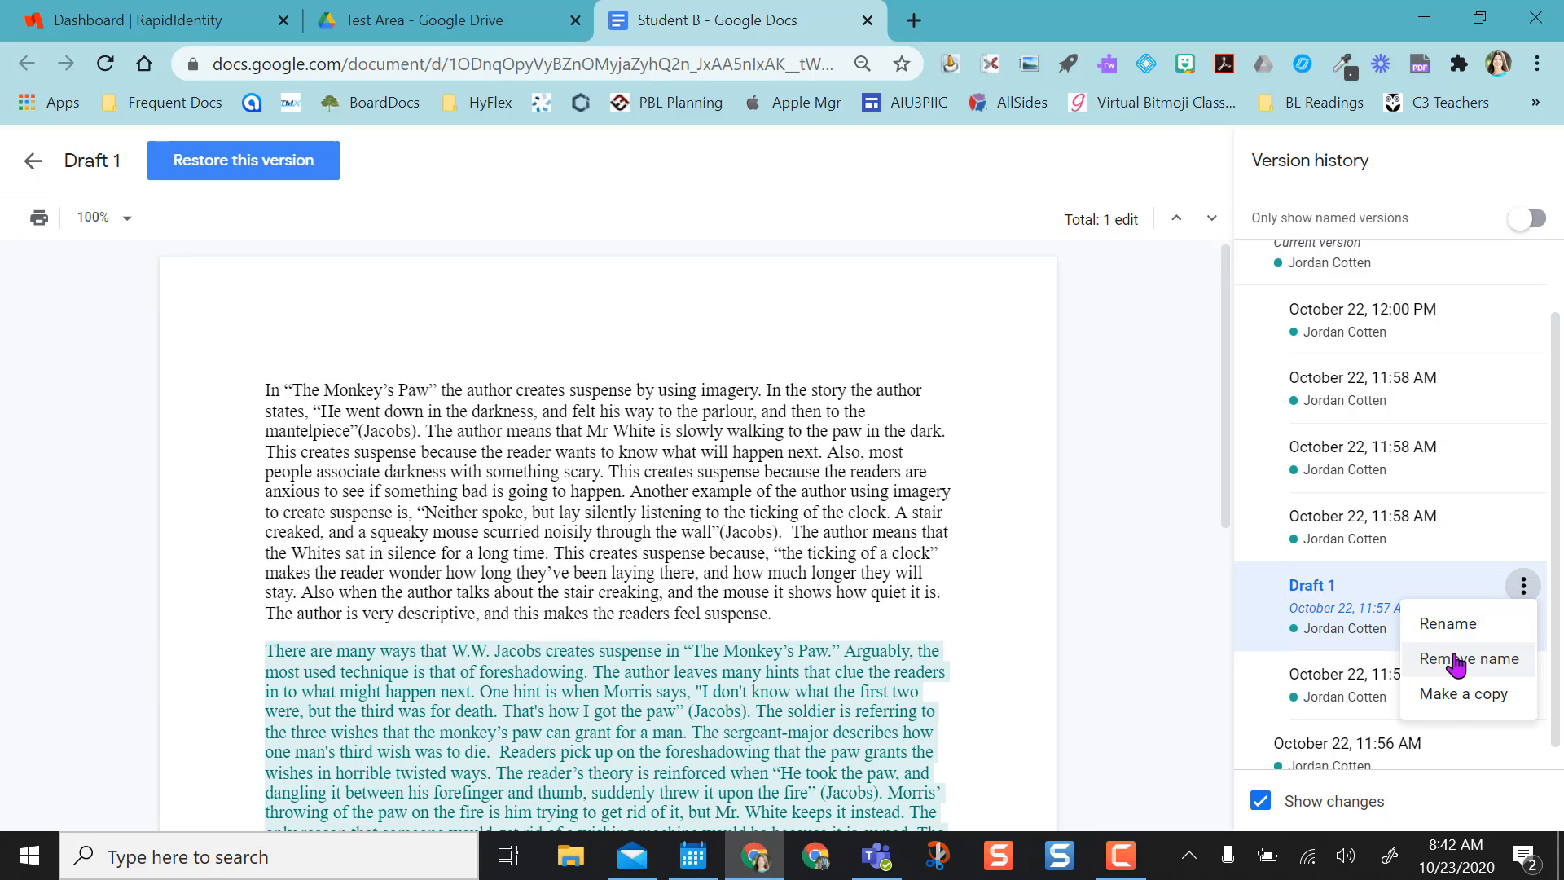
click(1450, 697)
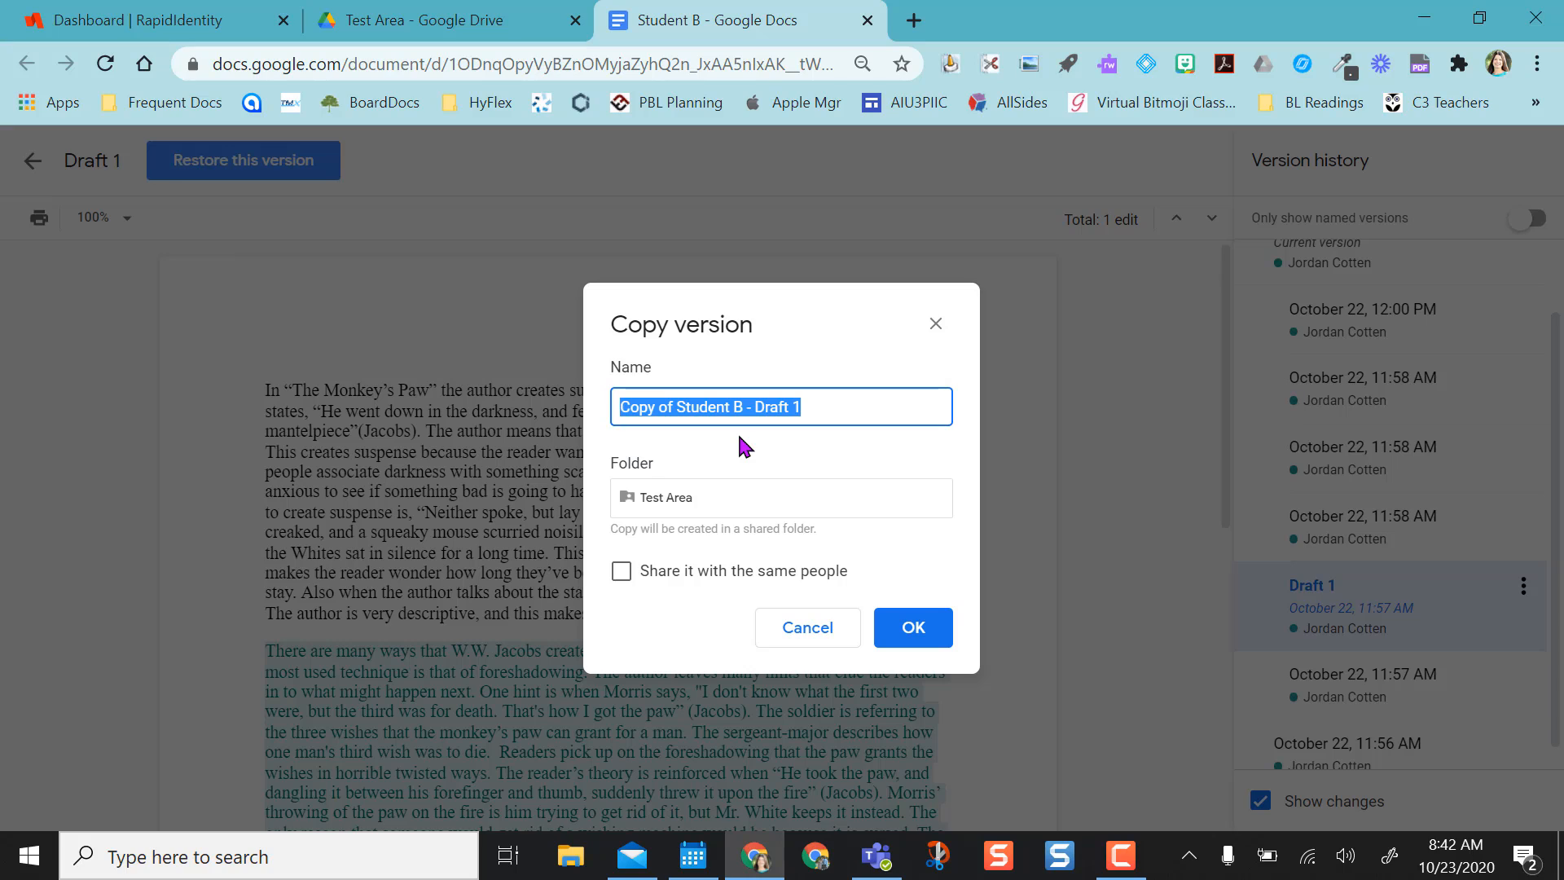
text(Draft)
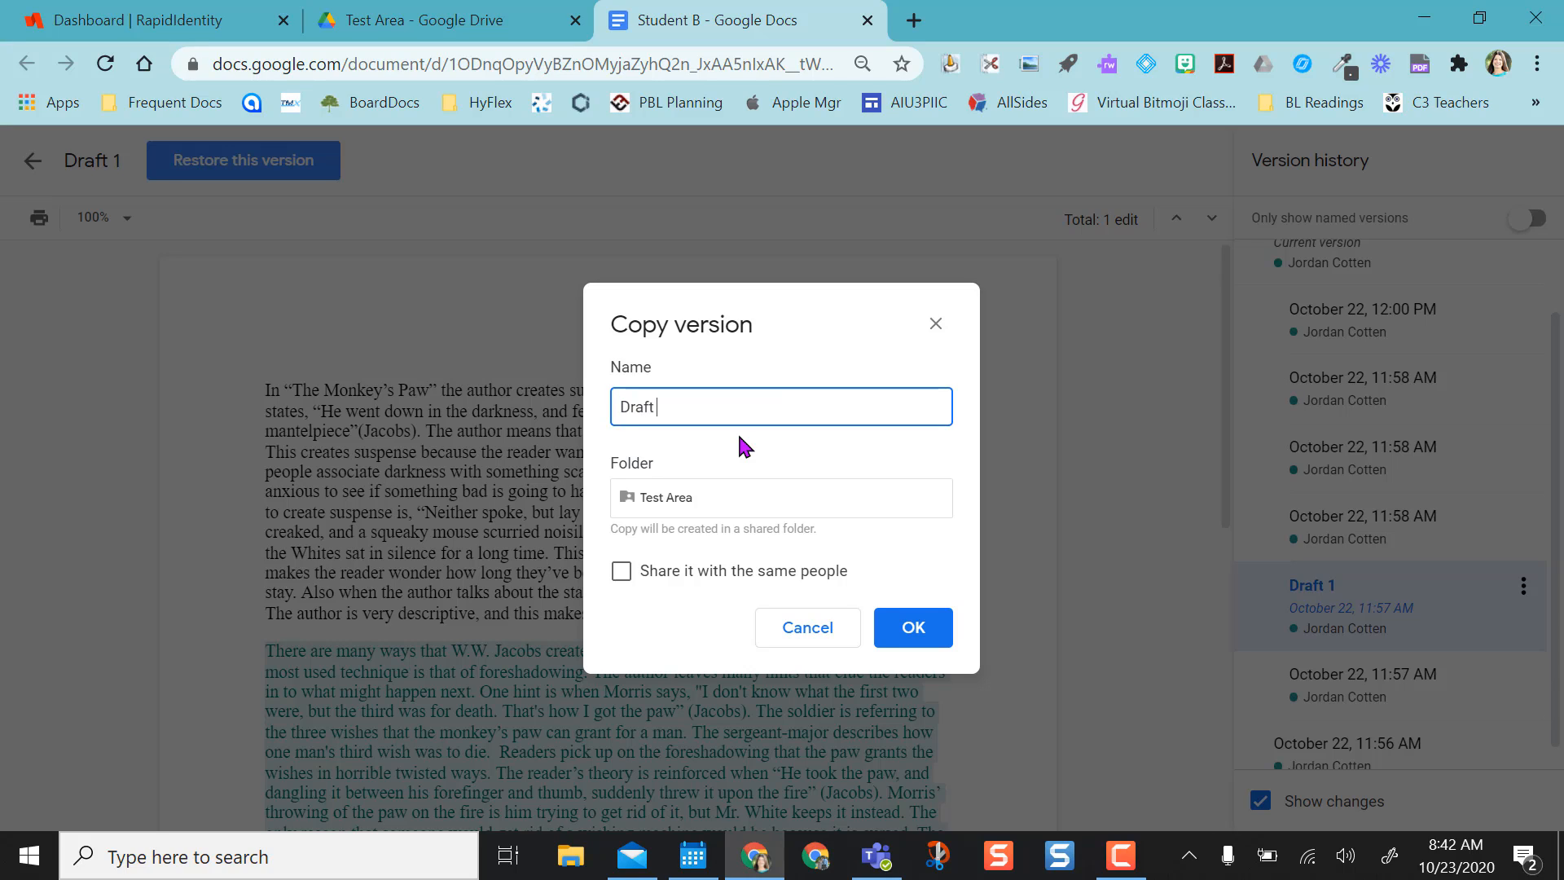
text( of STudent B)
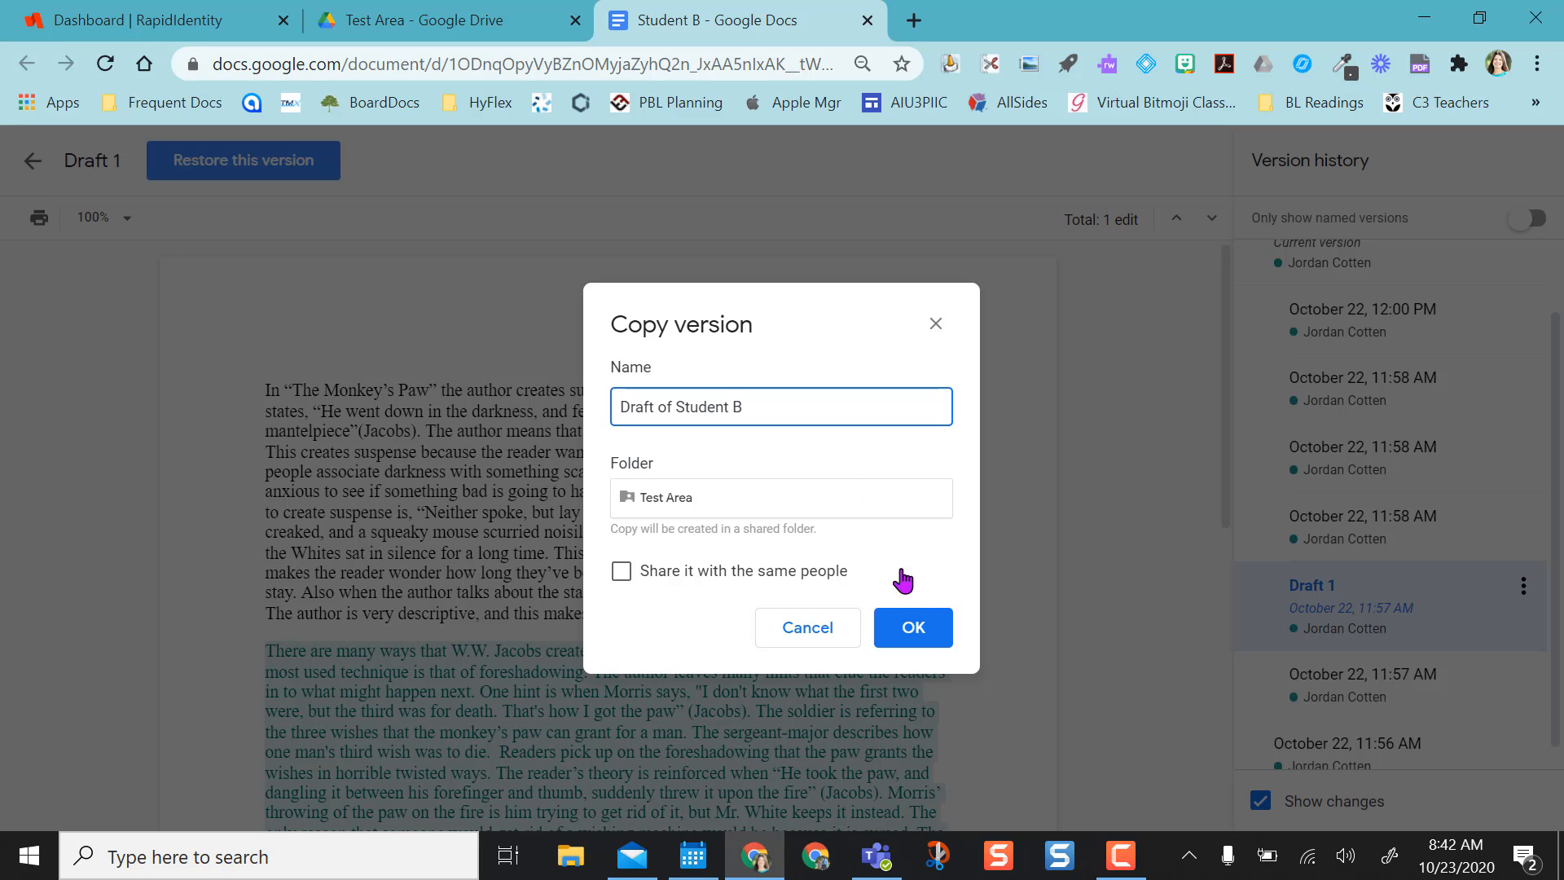
click(914, 628)
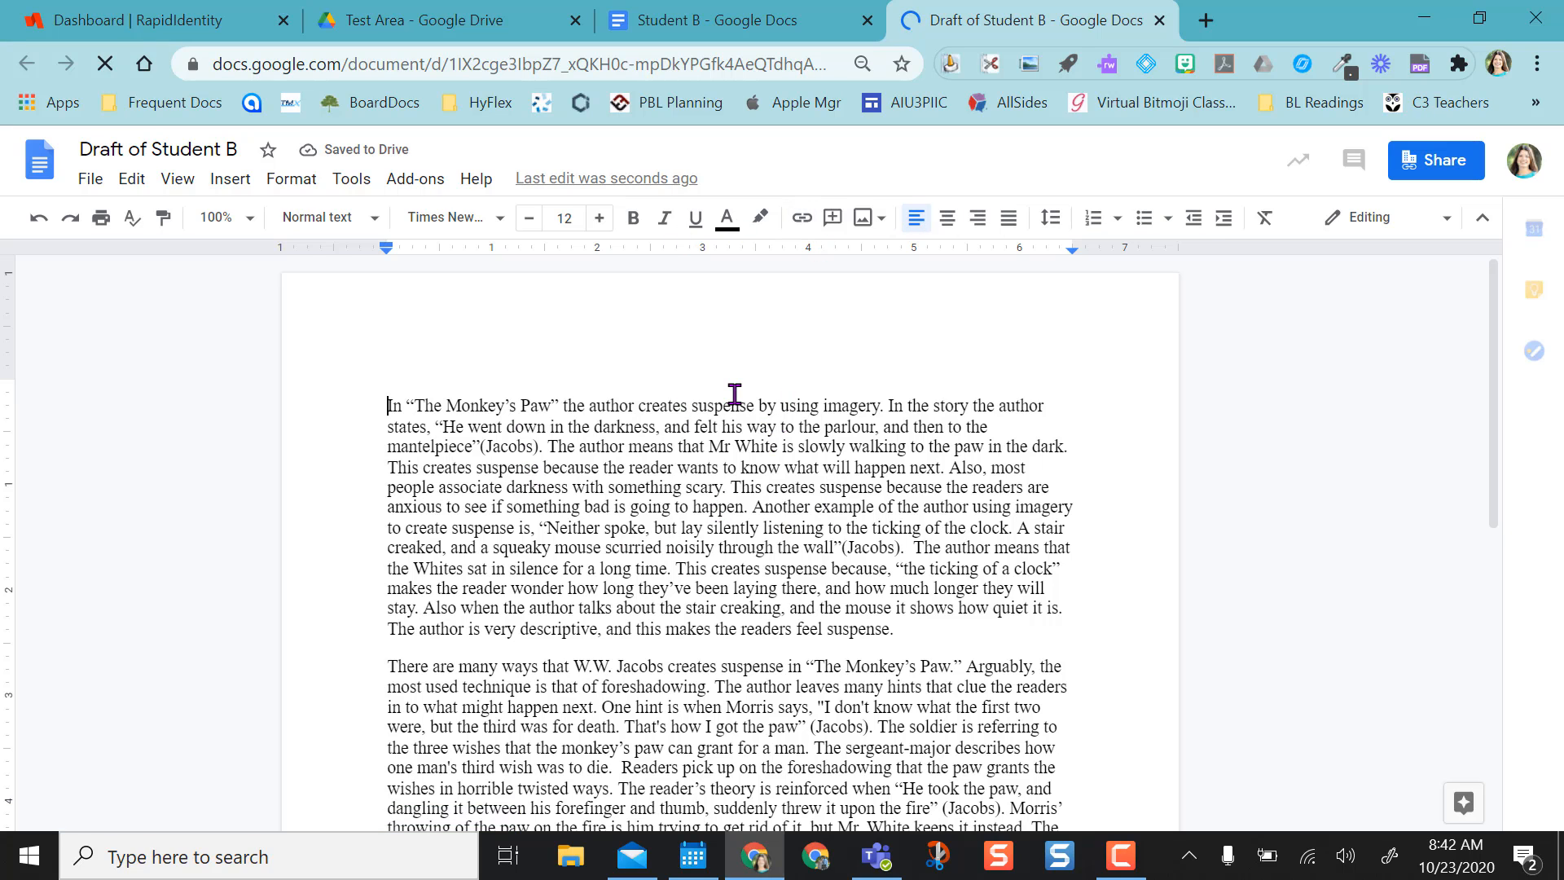
Leave the version history of the original Student B document and return to the Draft of Student B document.
click(823, 25)
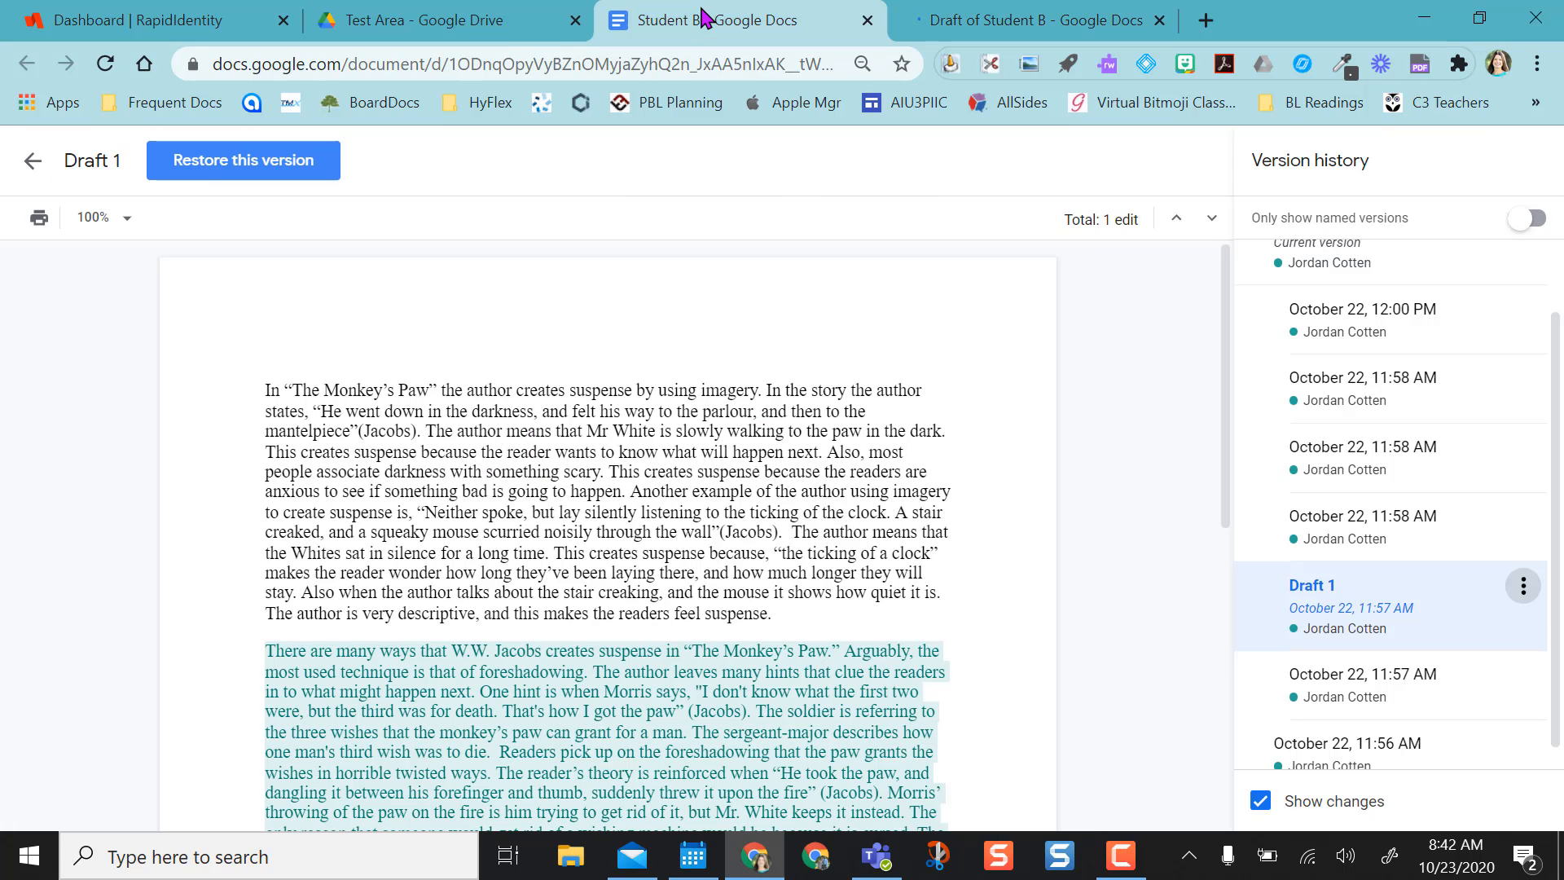
click(30, 166)
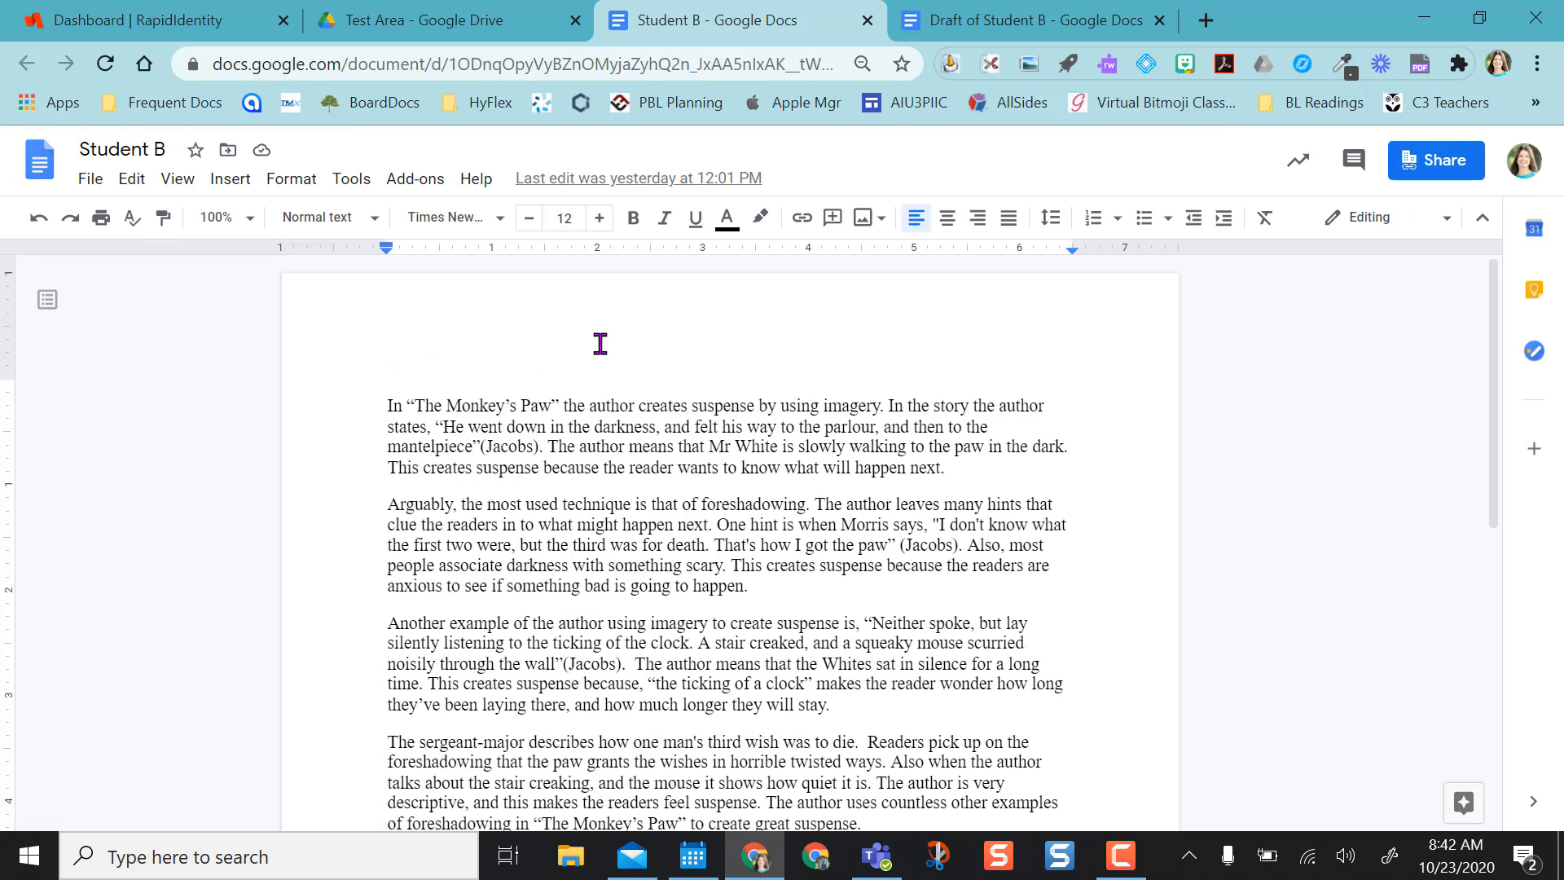
click(1031, 12)
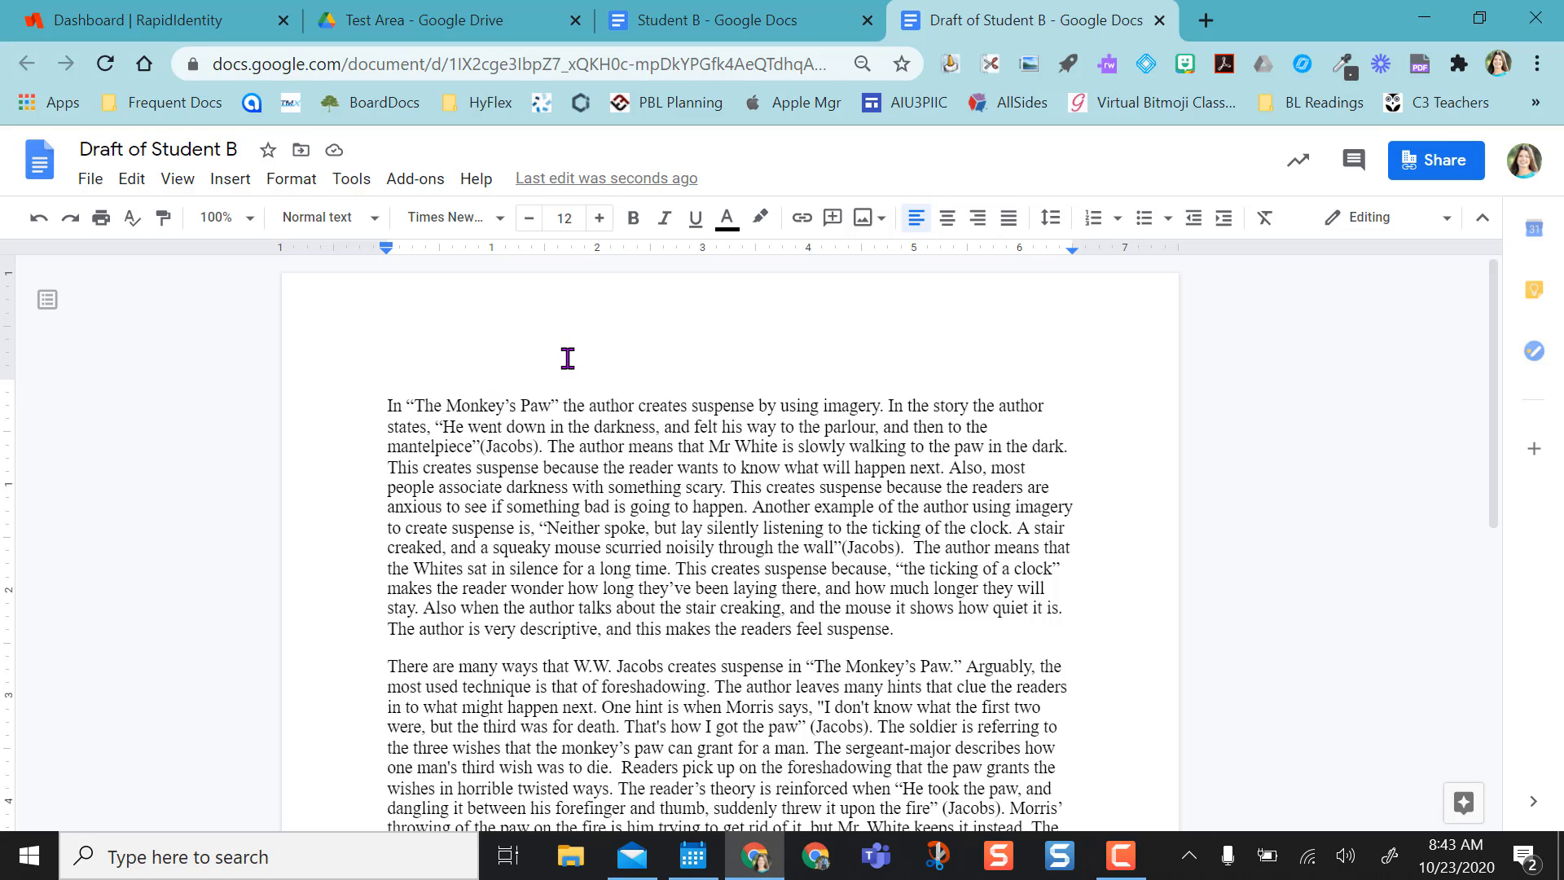
Compare the draft with the Student B document from the Test Area folder and open the resulting comparison document.
click(349, 190)
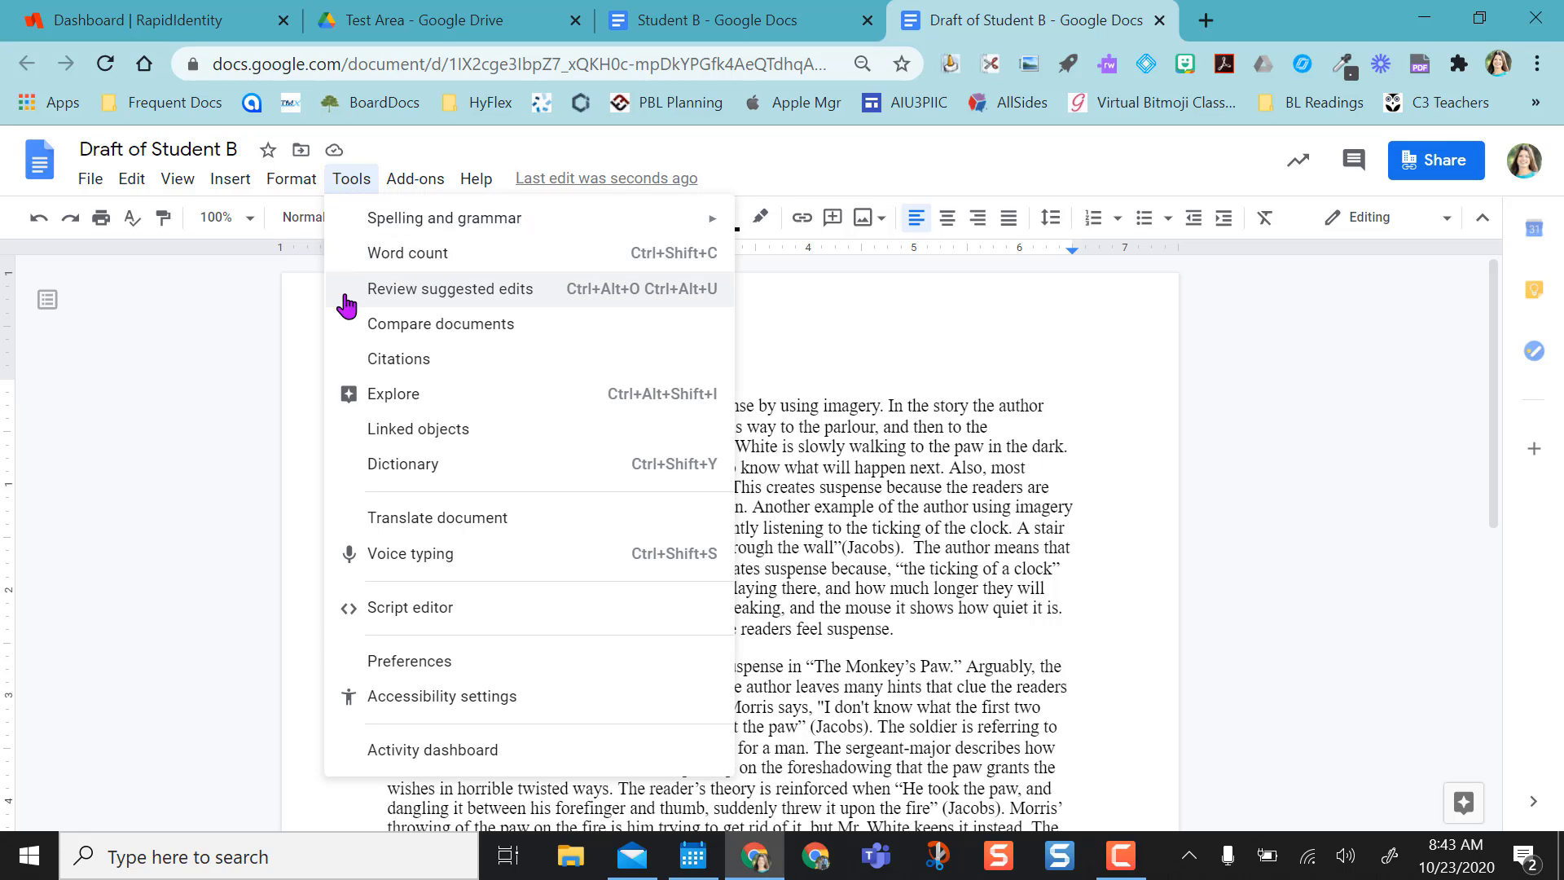
click(434, 335)
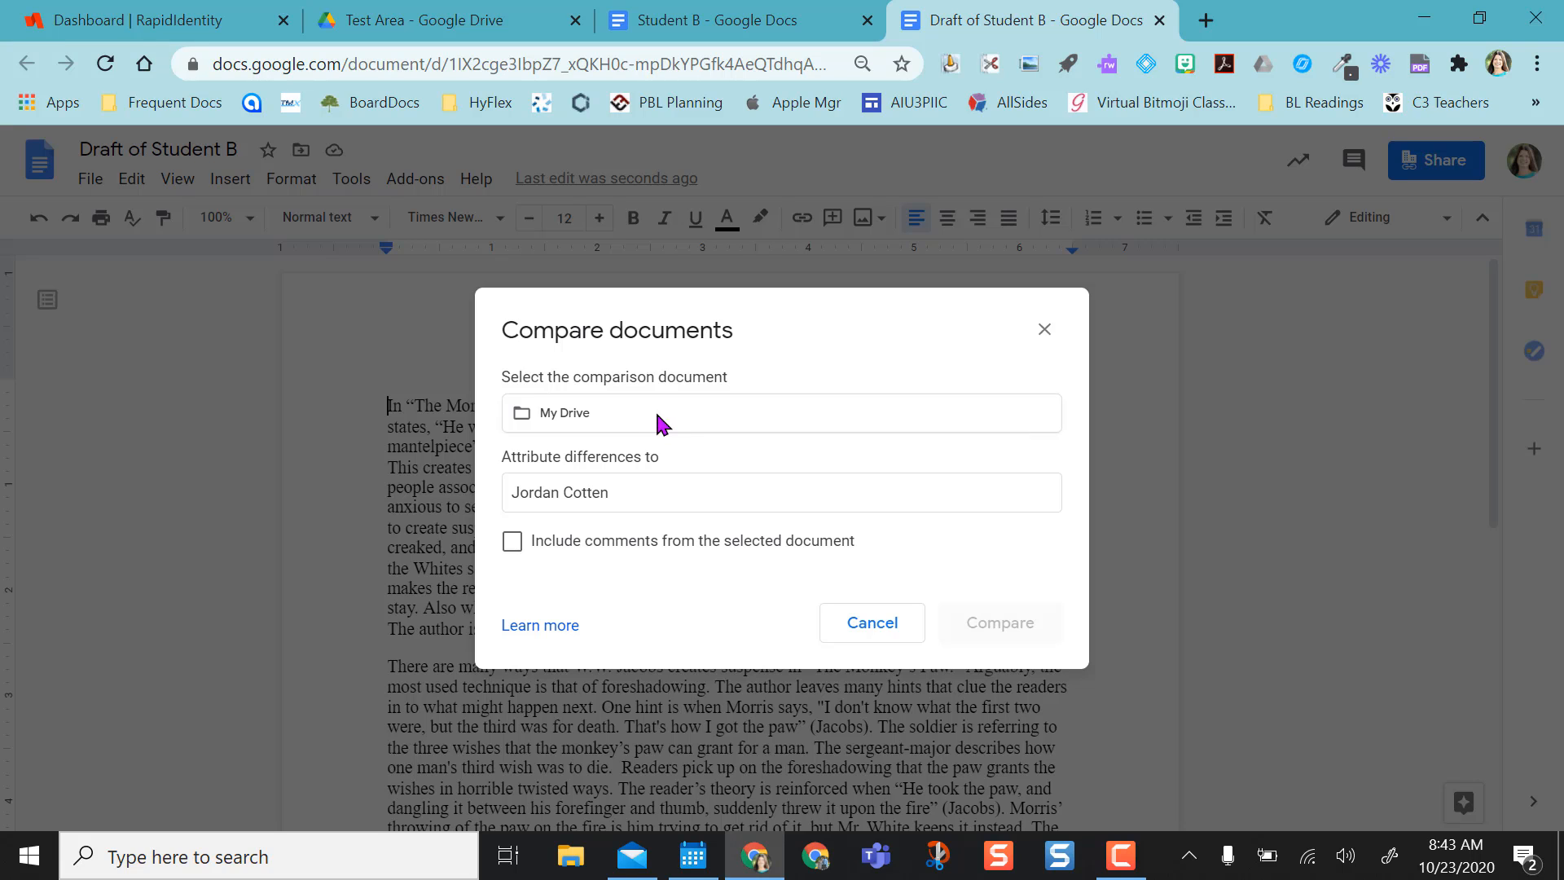
click(697, 417)
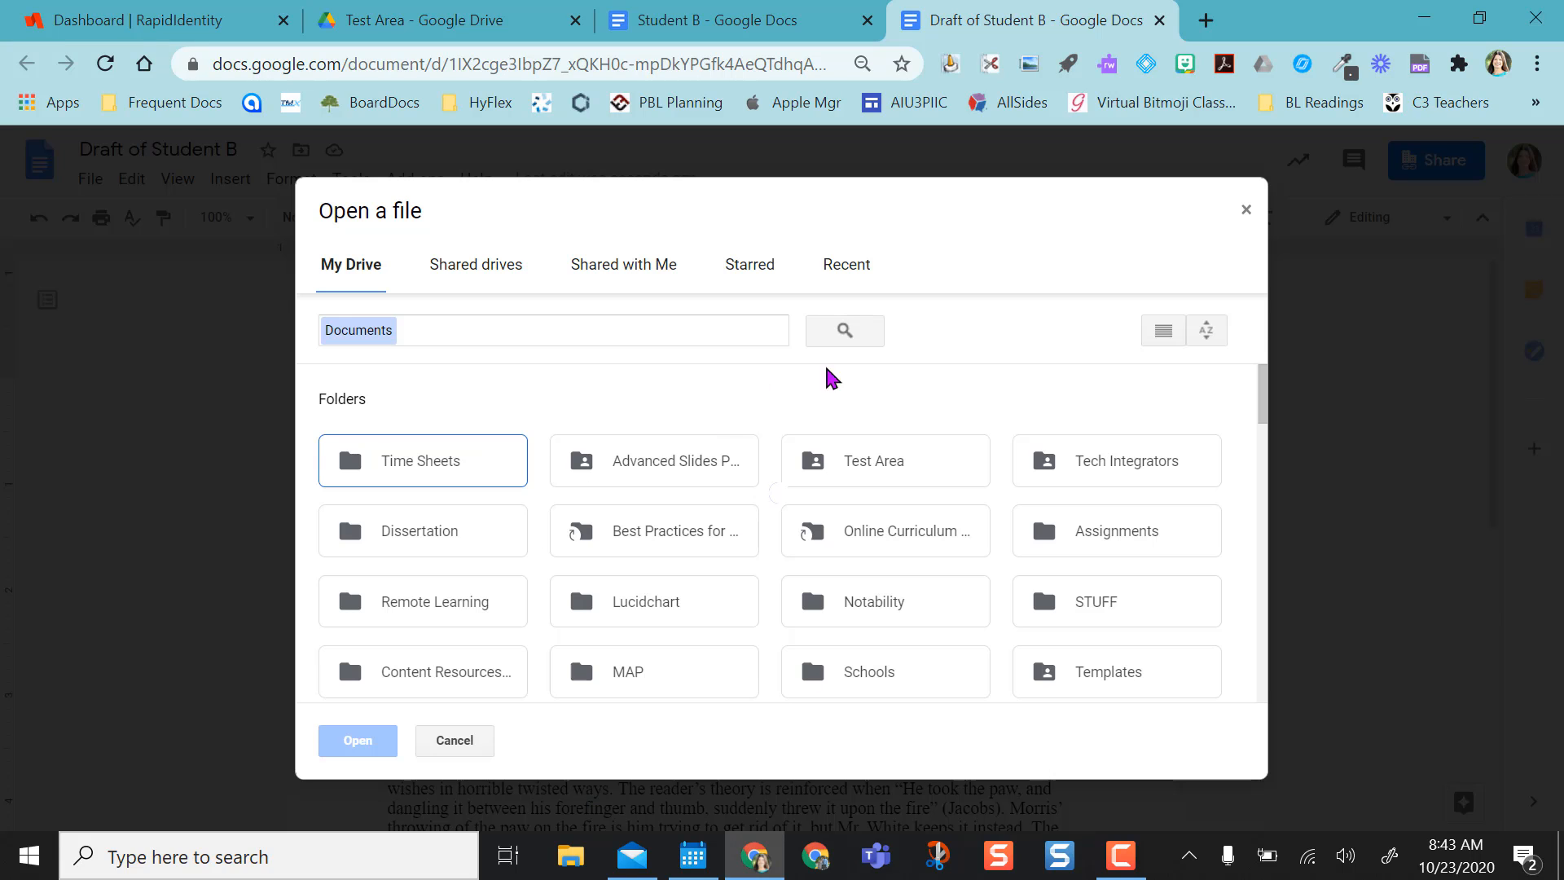
double_click(891, 472)
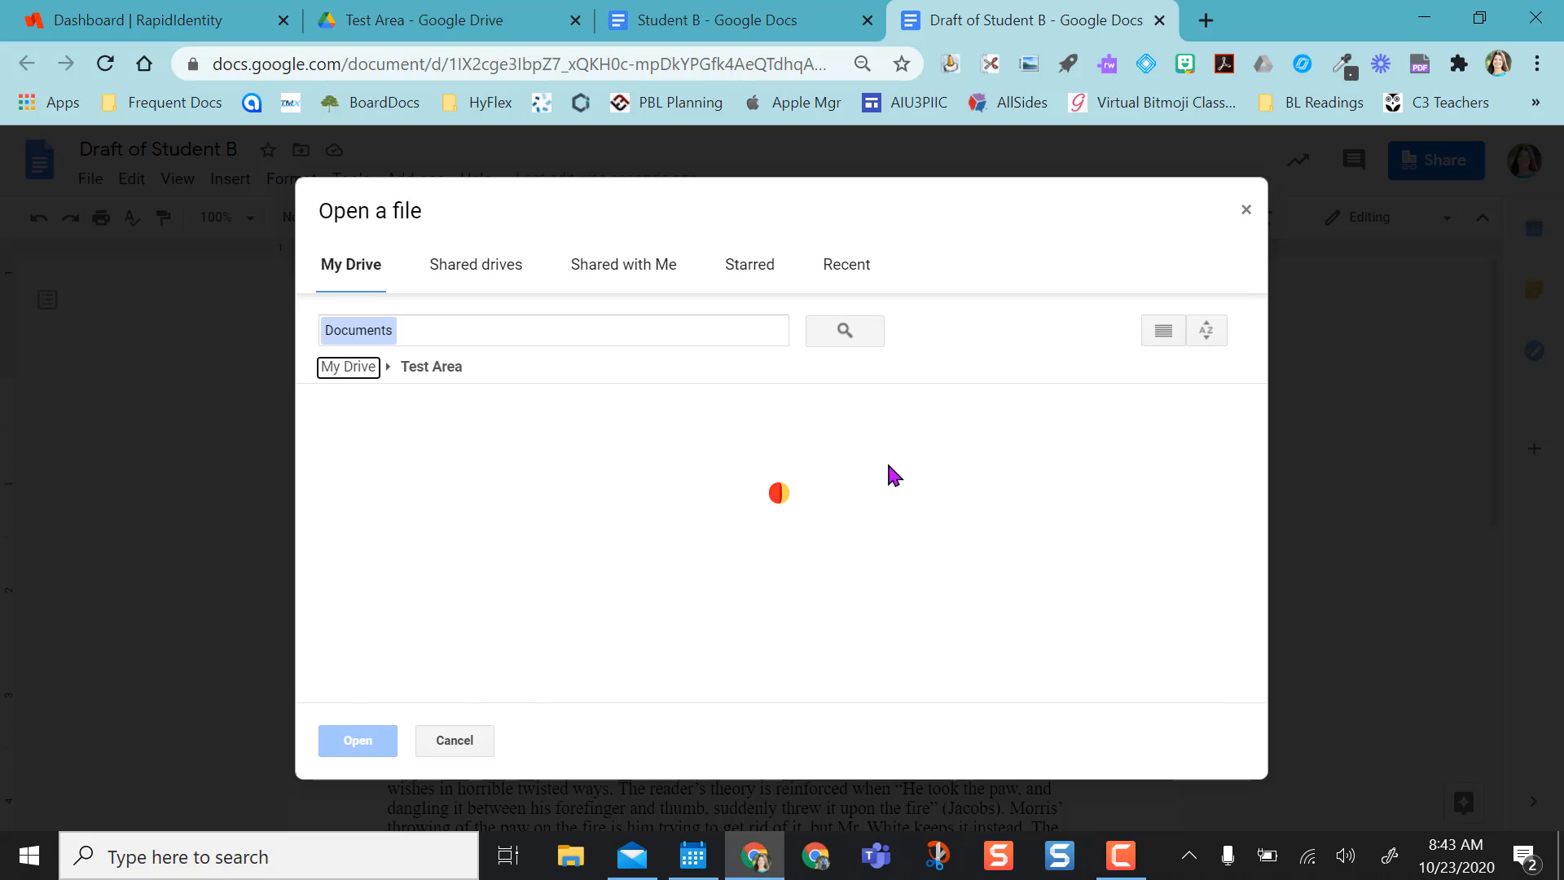
scroll(657, 509, down, 3)
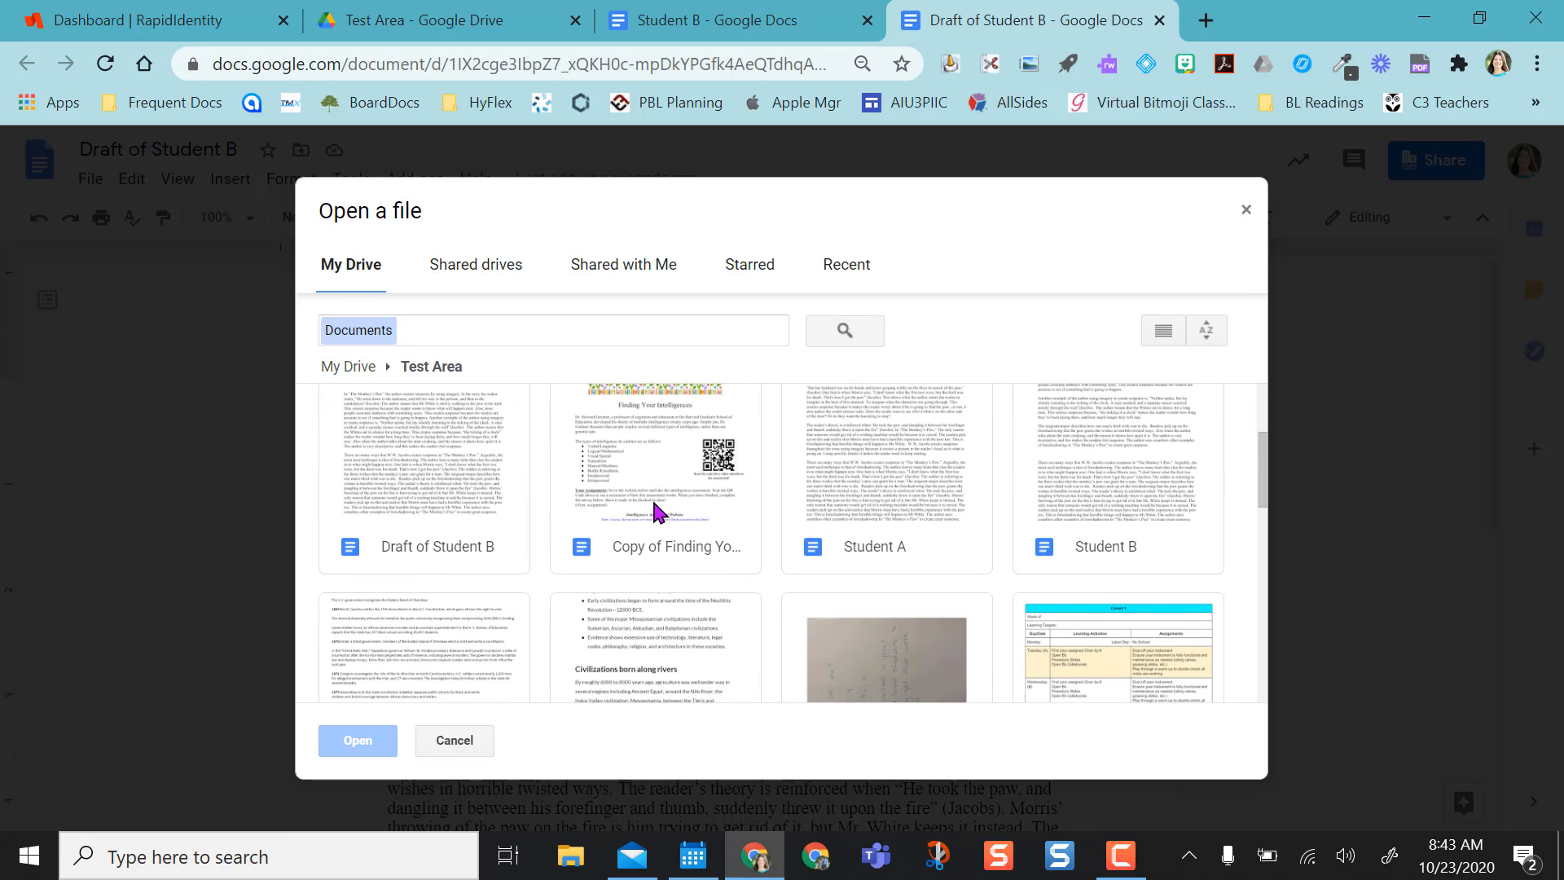
scroll(657, 514, up, 1)
click(422, 577)
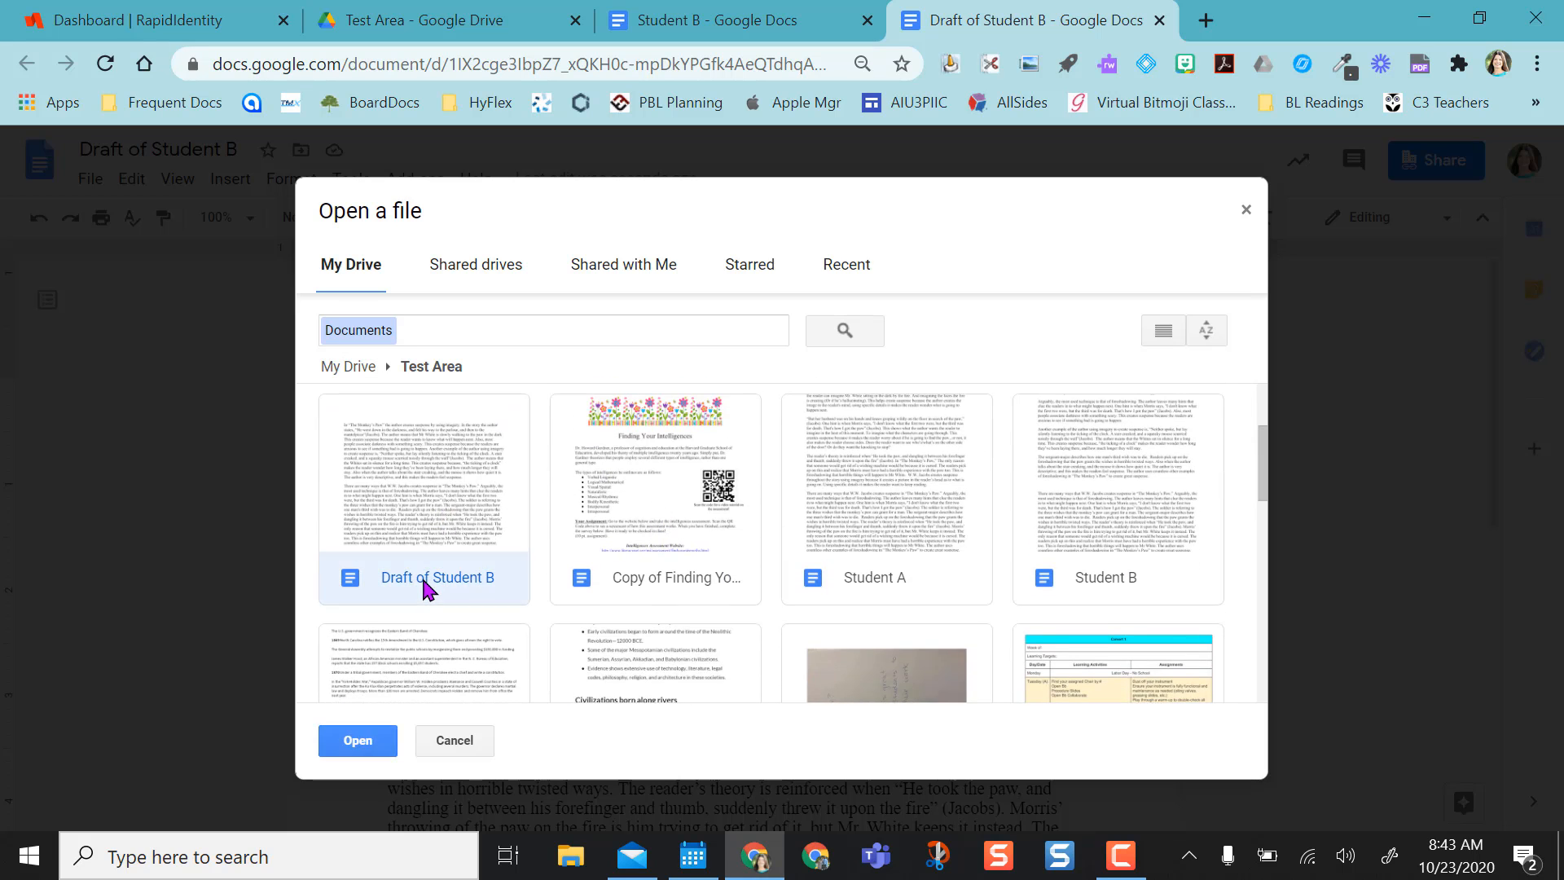
click(1116, 575)
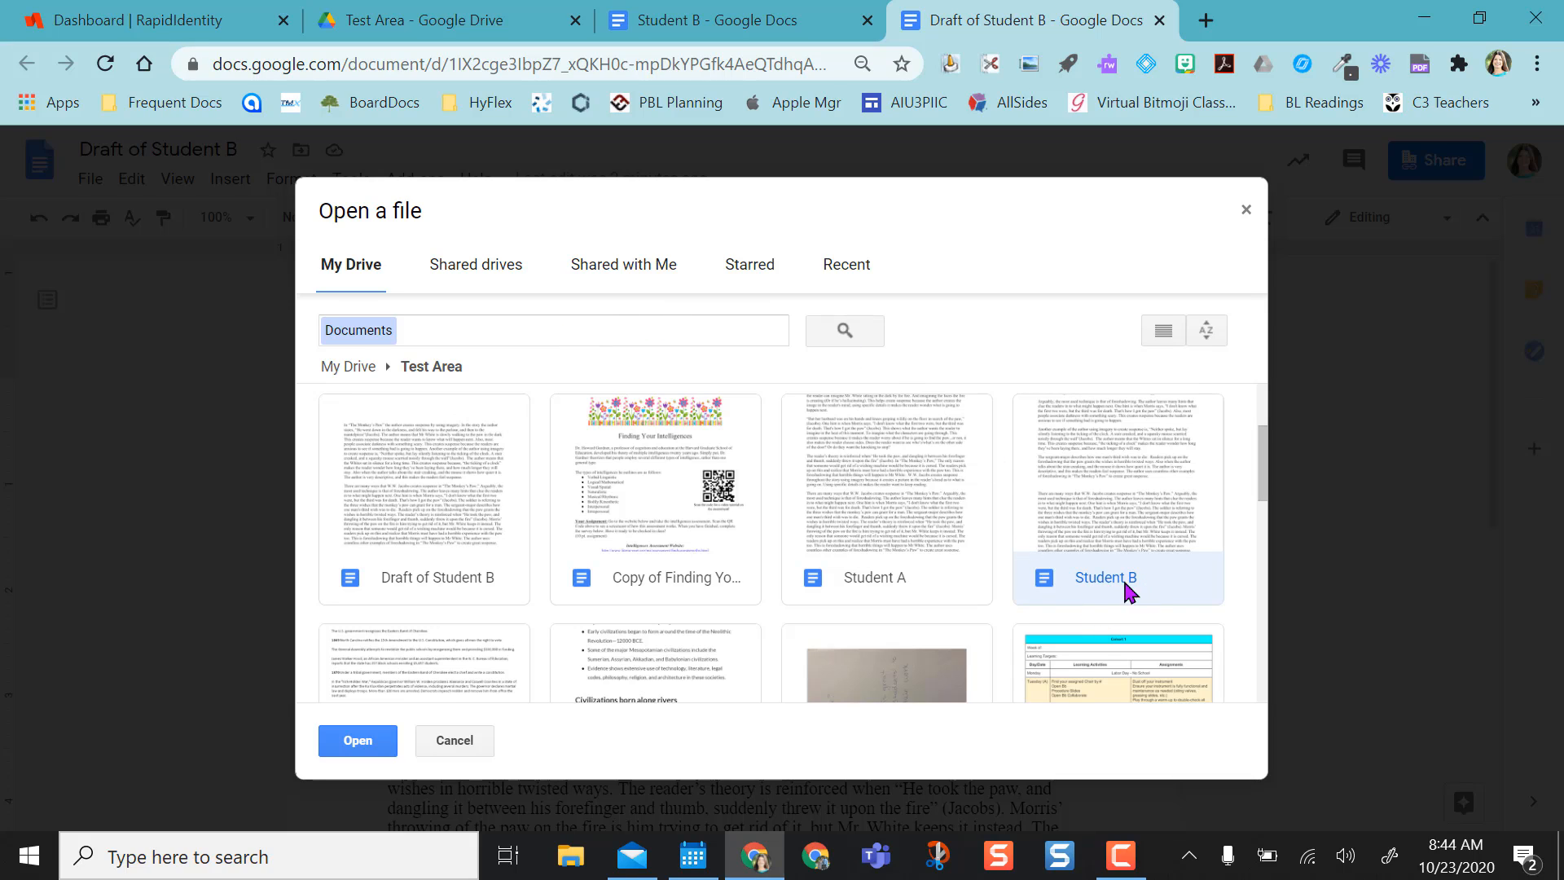
click(359, 739)
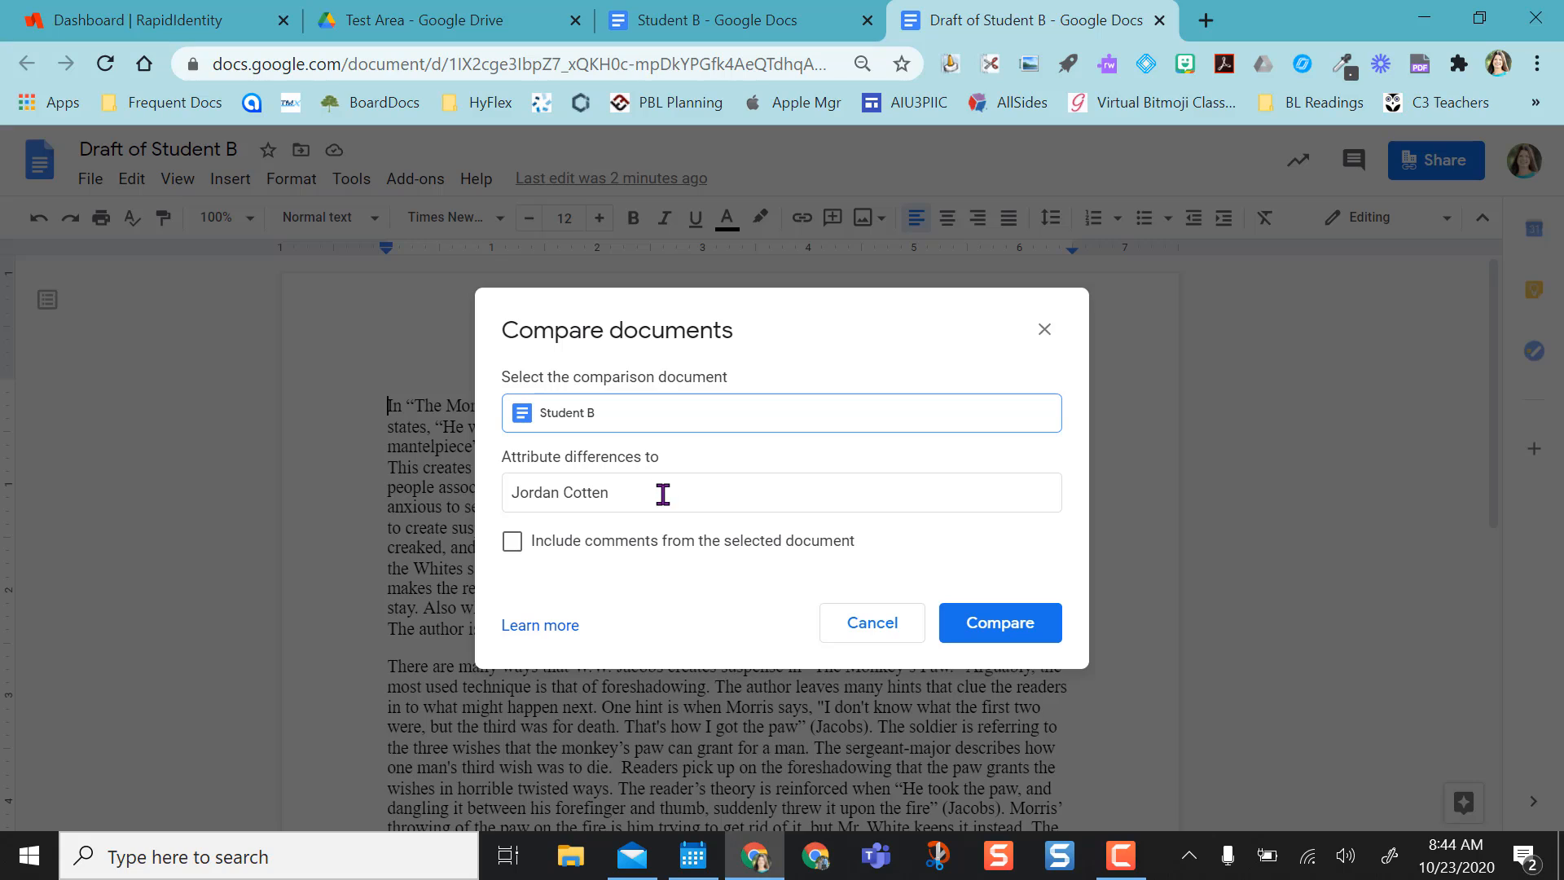
click(1008, 640)
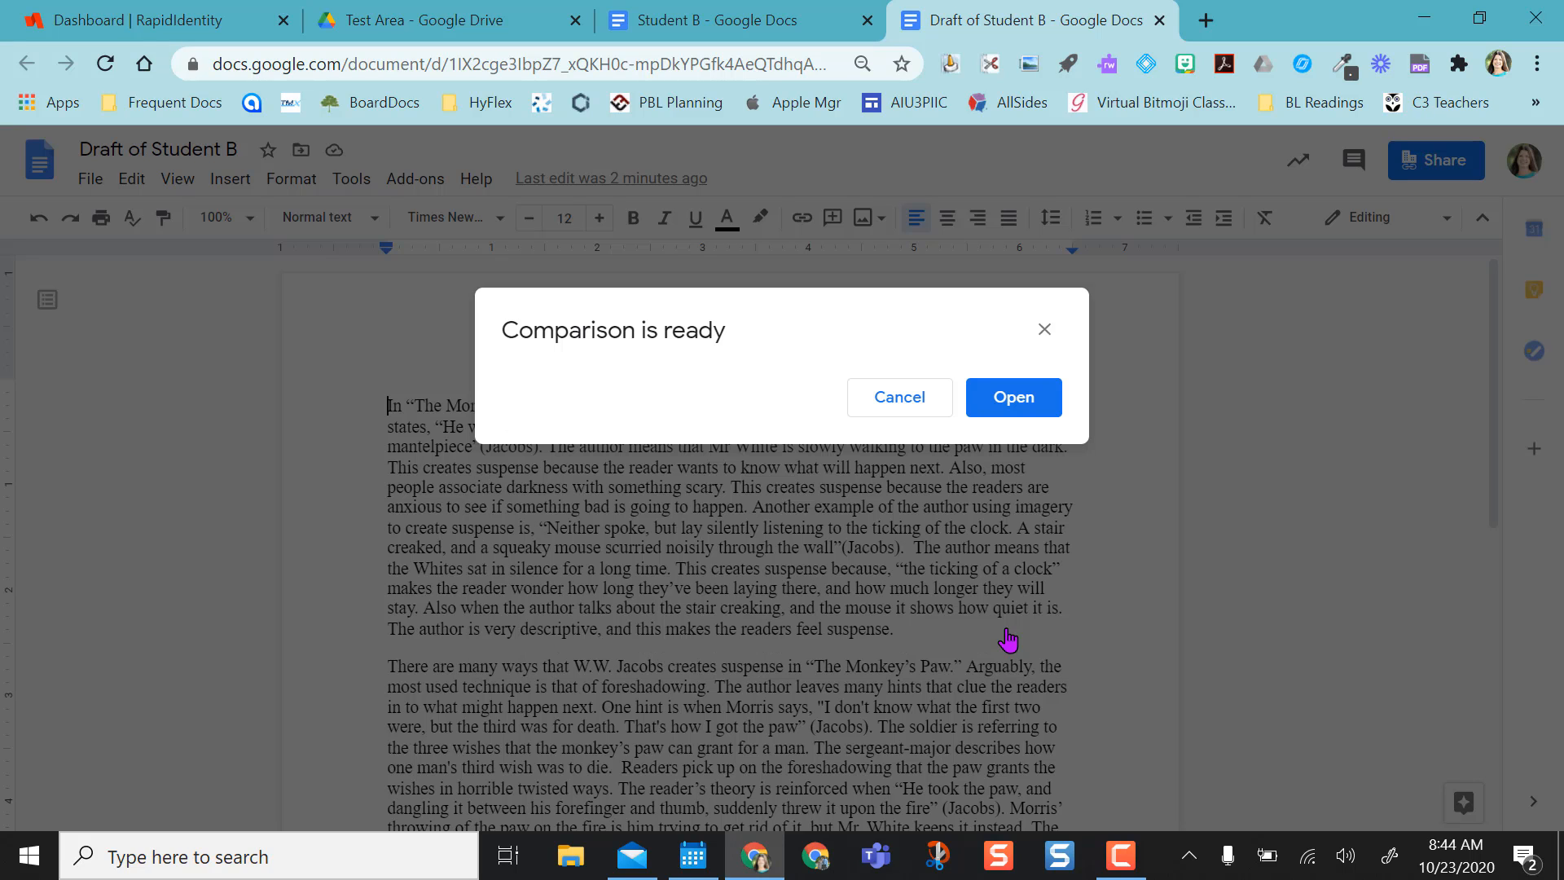
click(1014, 396)
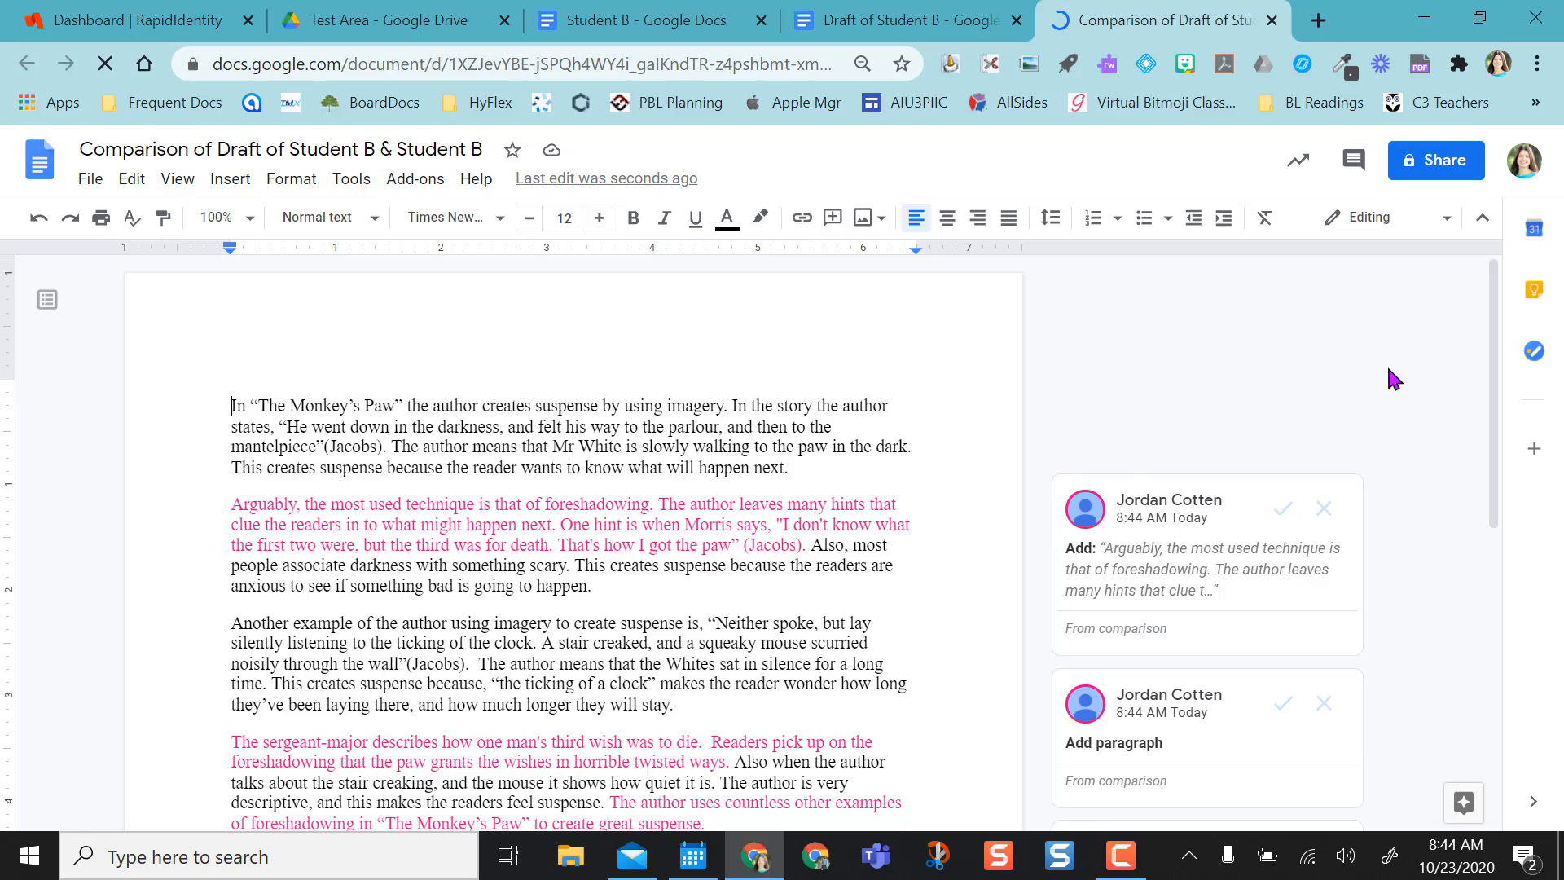
Review the suggested differences throughout the comparison document, including the added foreshadowing passage beginning "Arguably, the most used technique".
scroll(1491, 343, down, 3)
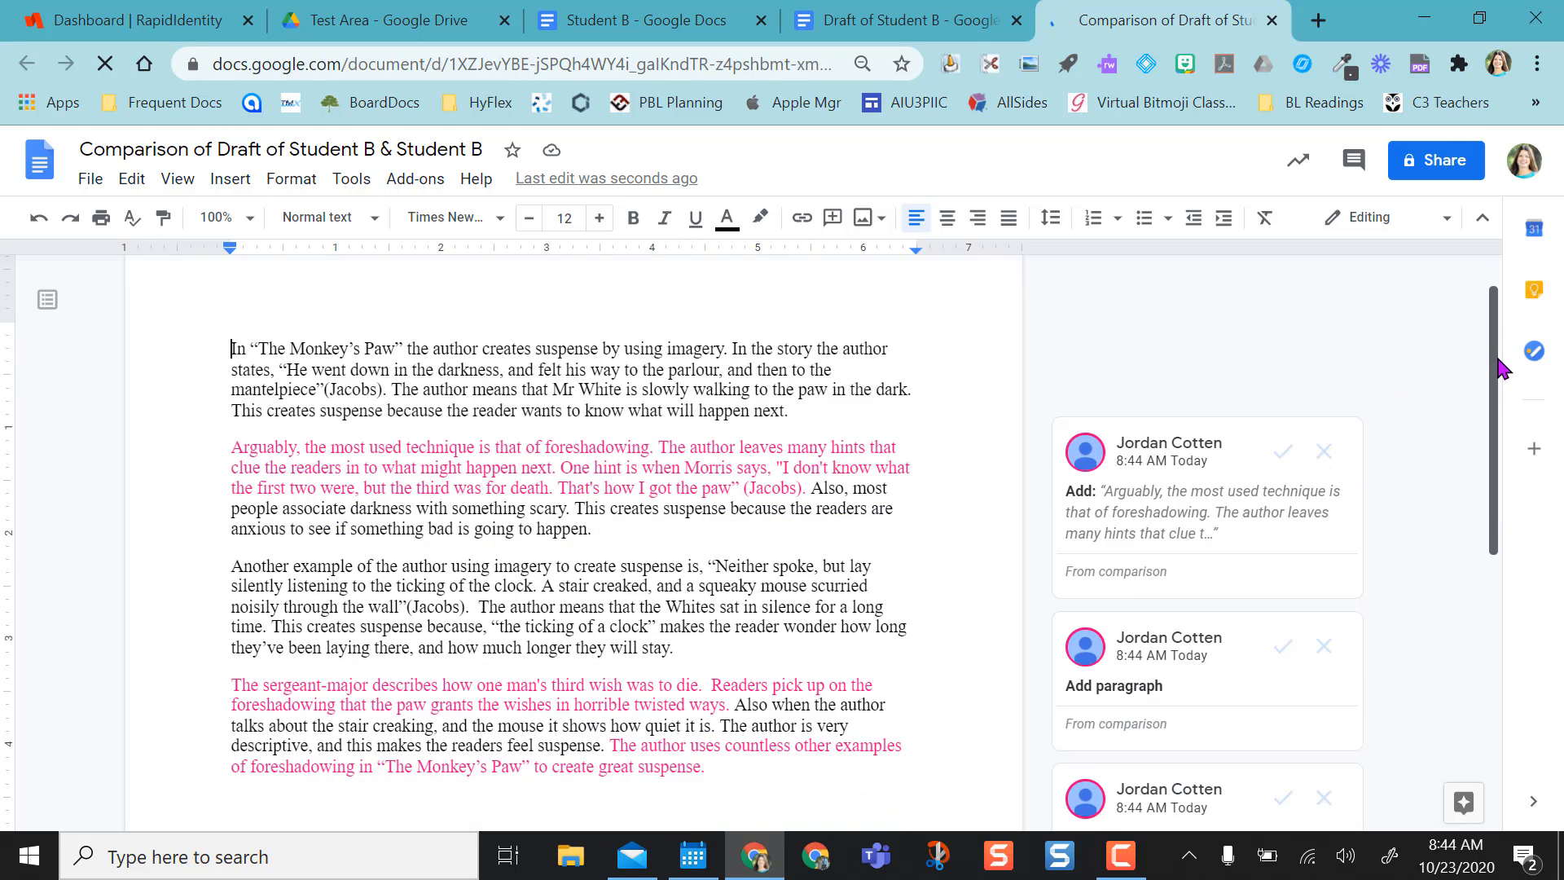
scroll(1504, 399, down, 5)
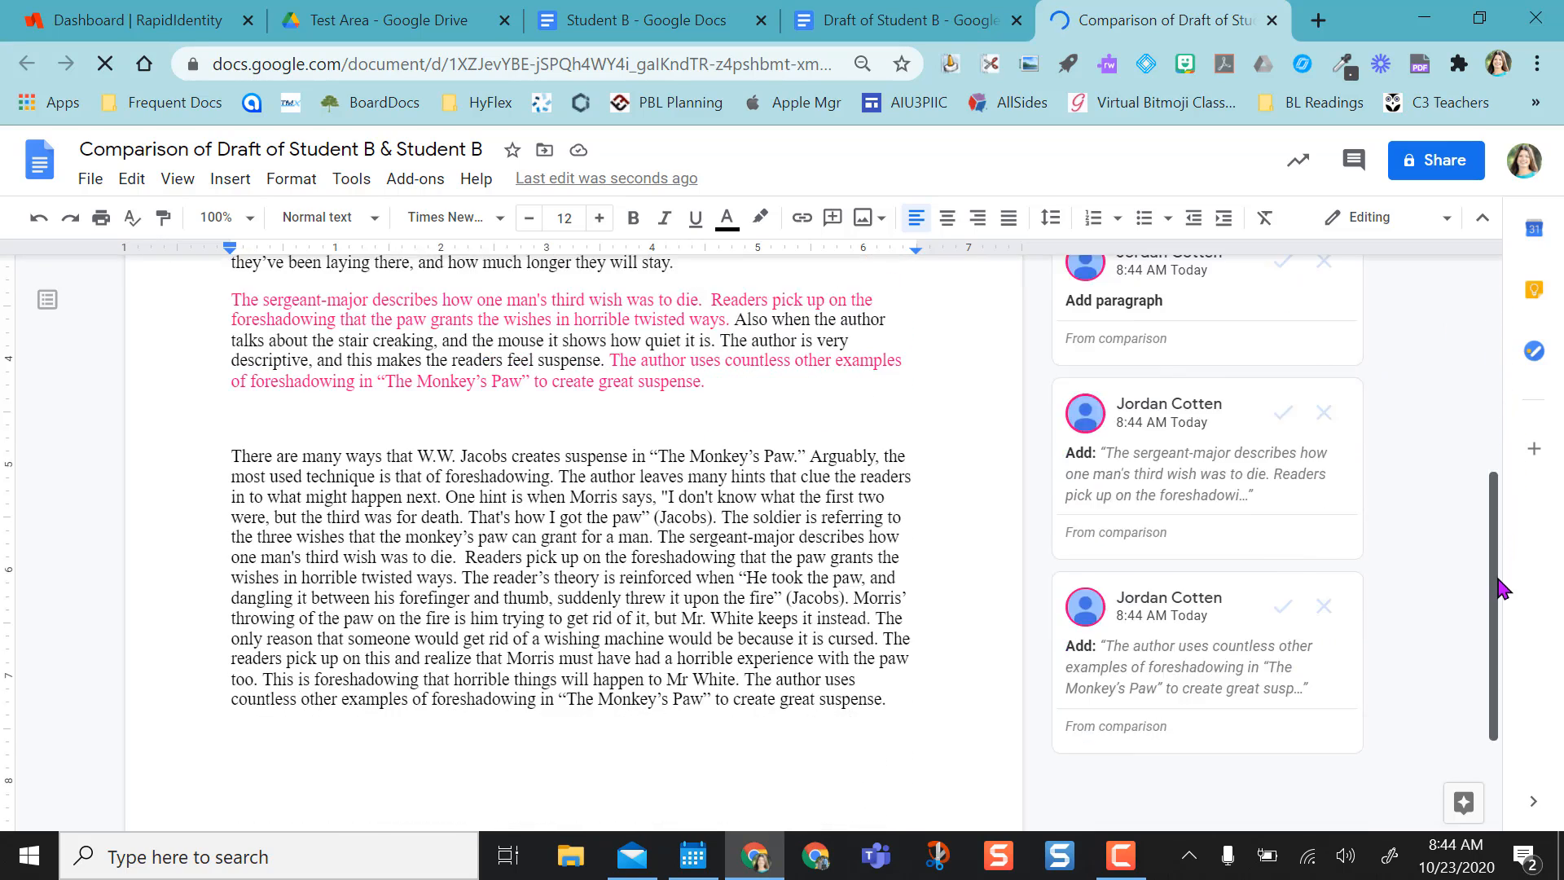
drag(1506, 494, 1499, 319)
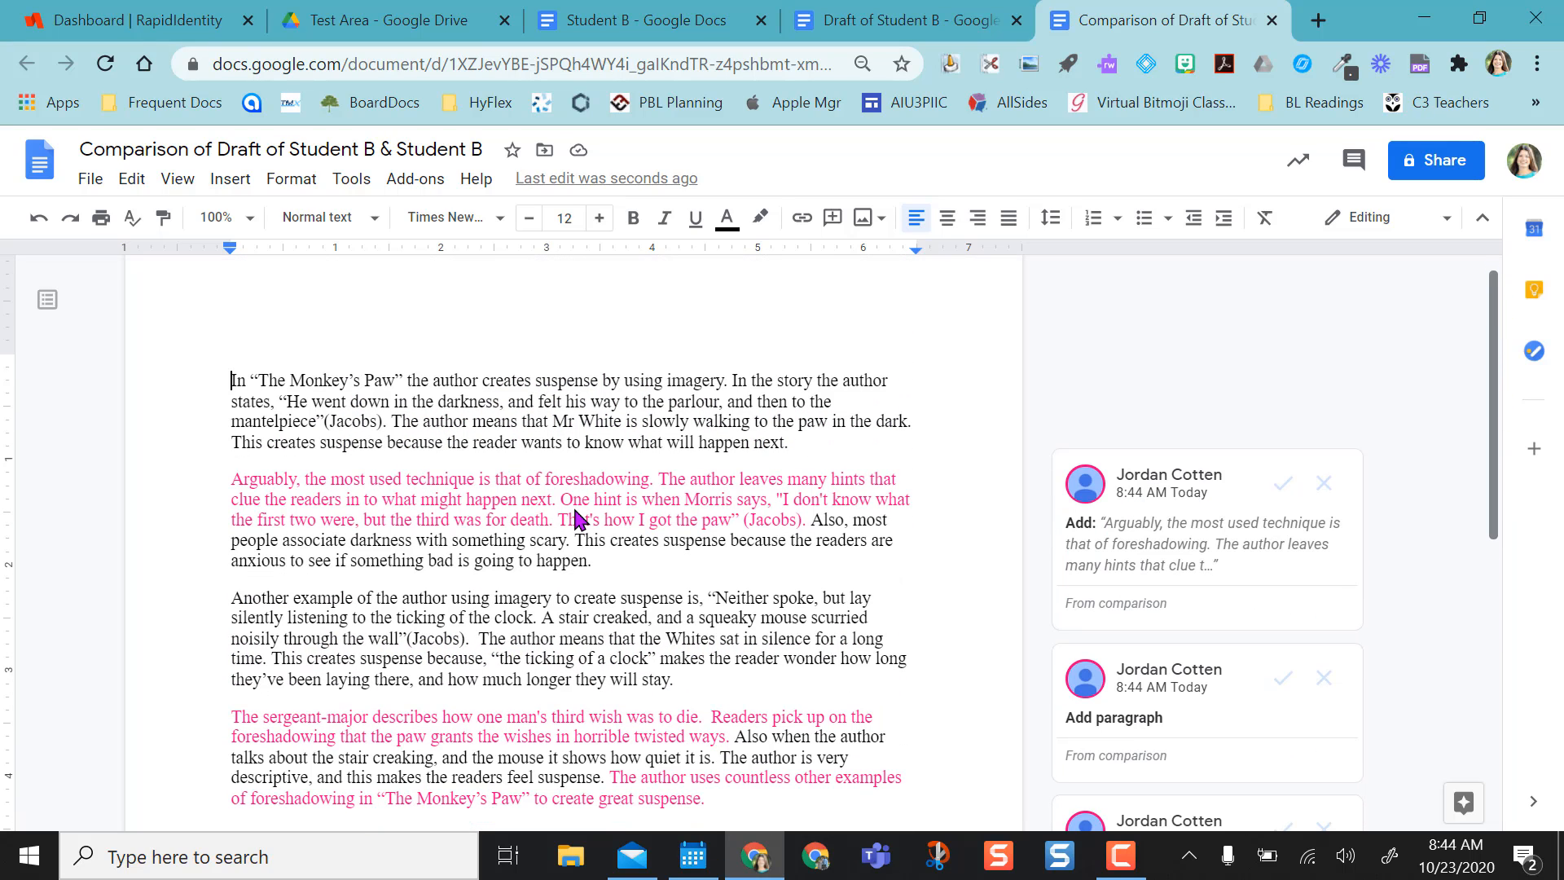
drag(238, 476, 818, 522)
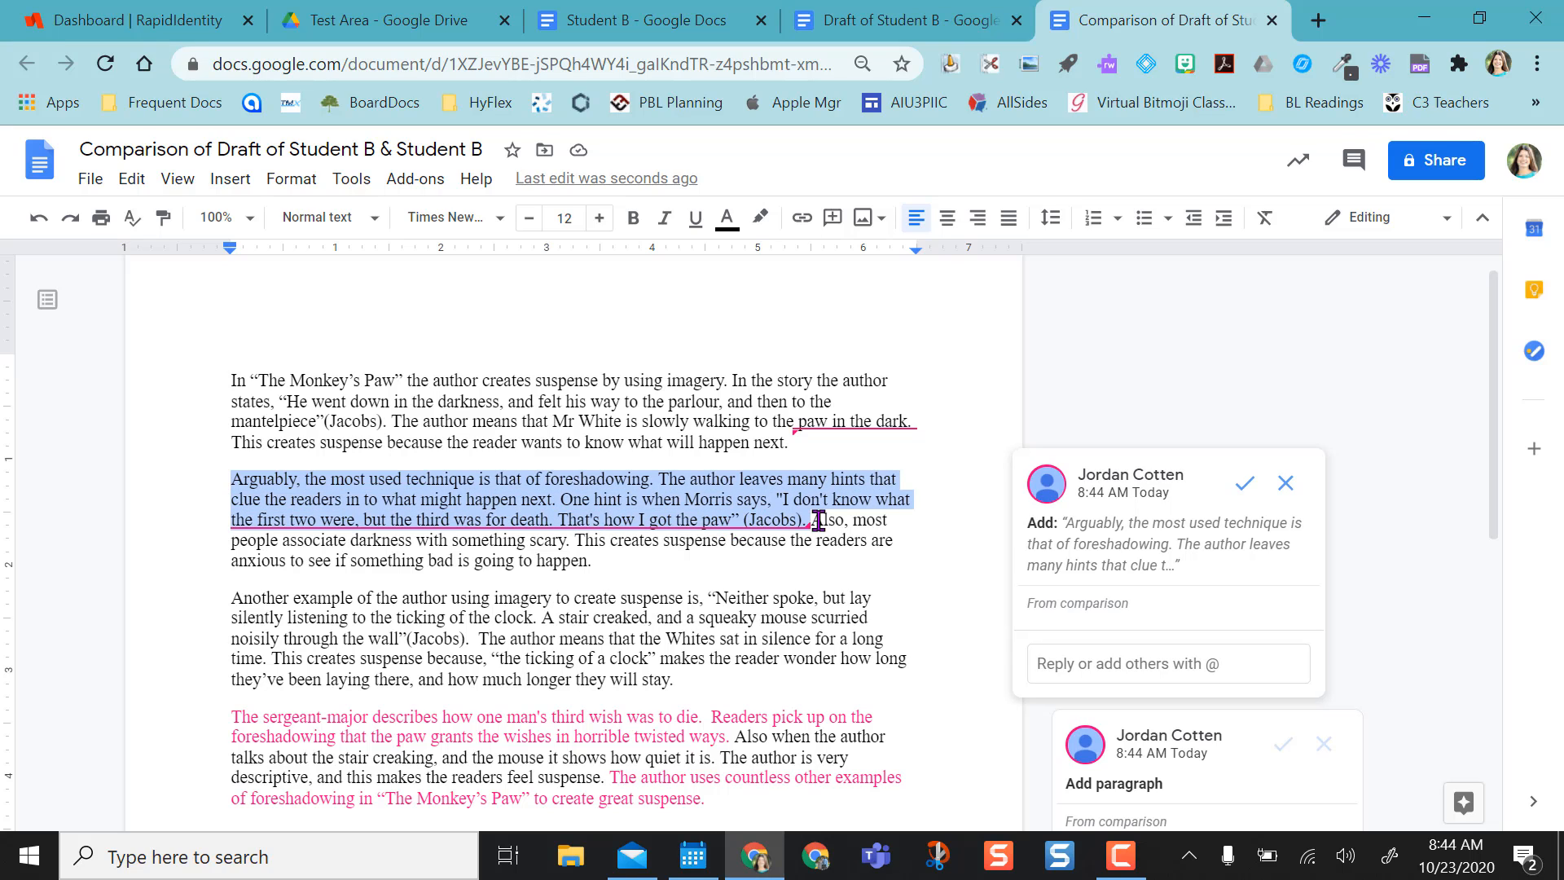
click(798, 584)
click(737, 641)
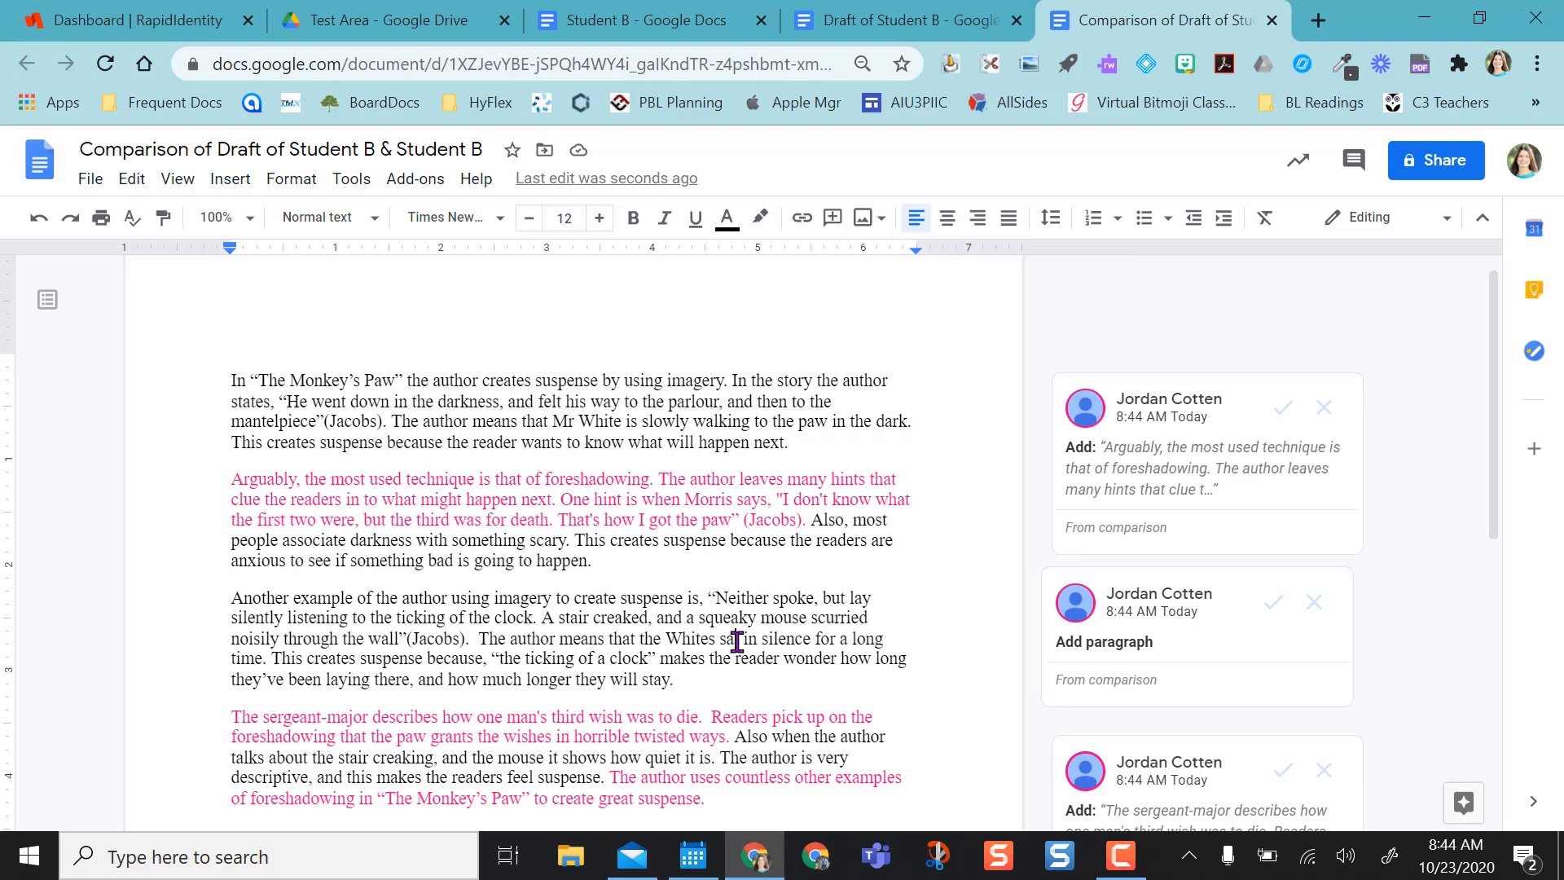